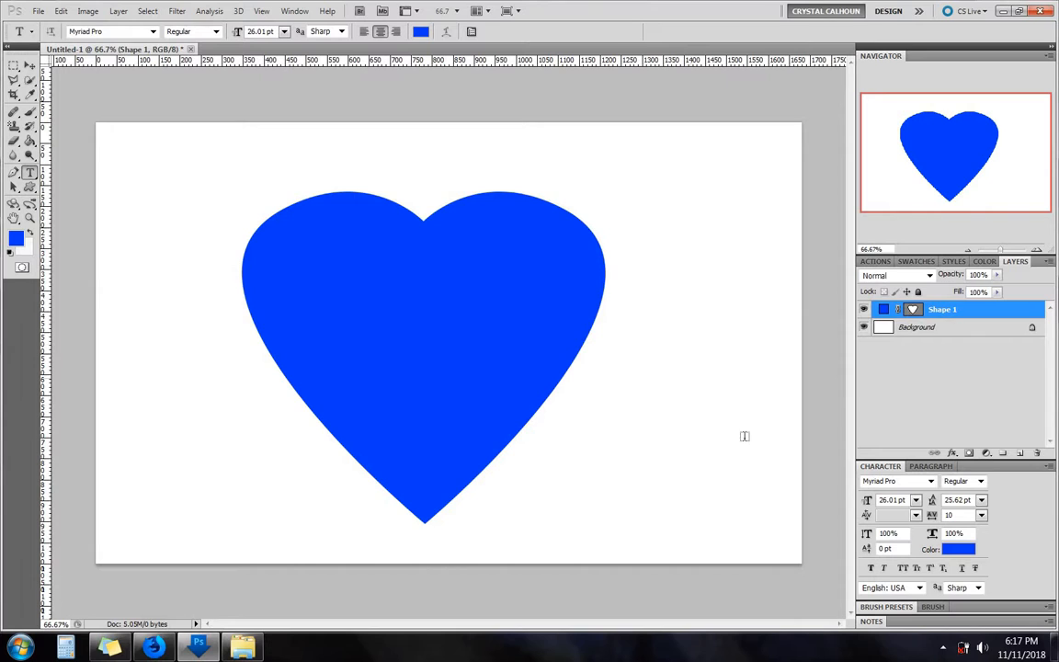
Add the capital letter I to the right of the heart and enlarge it to about 3455% of its size.
click(692, 375)
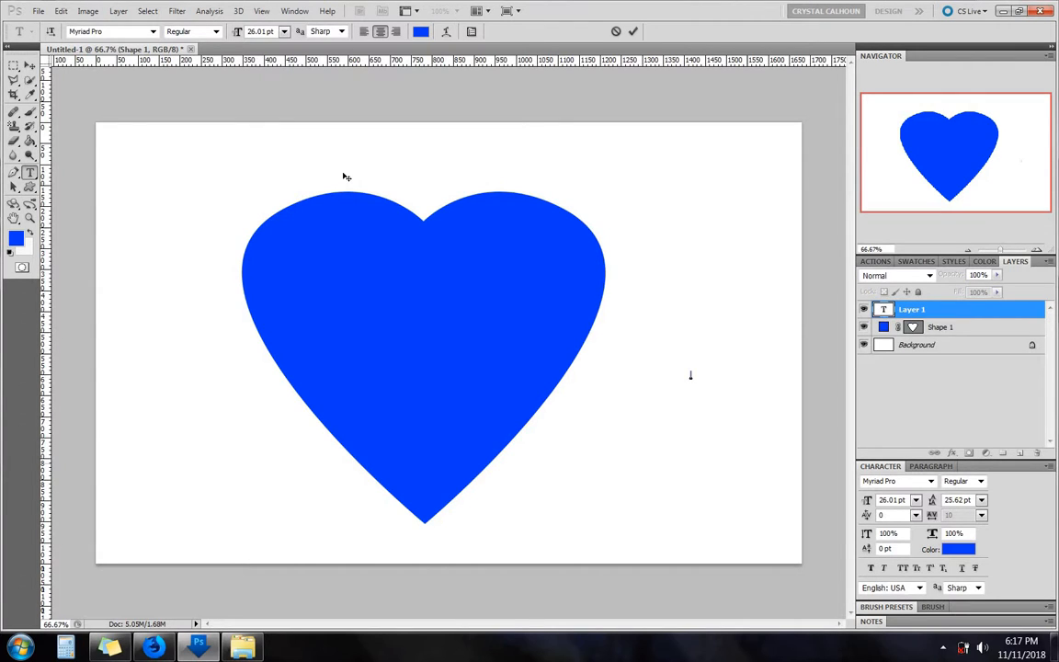
click(30, 67)
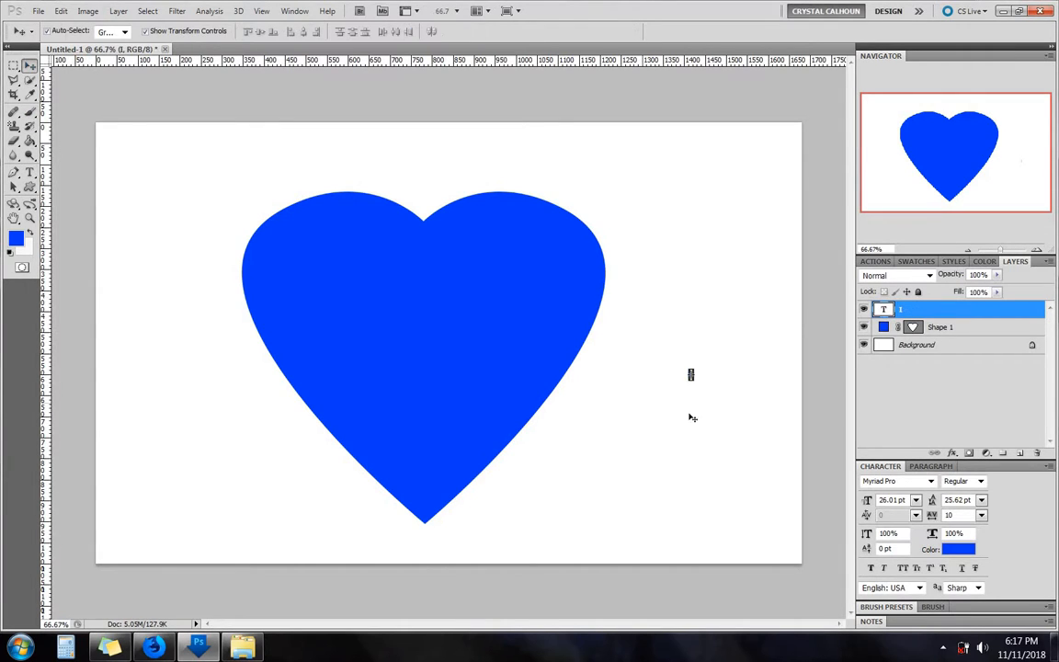
drag(689, 371, 693, 194)
drag(731, 244, 770, 535)
drag(691, 186, 640, 126)
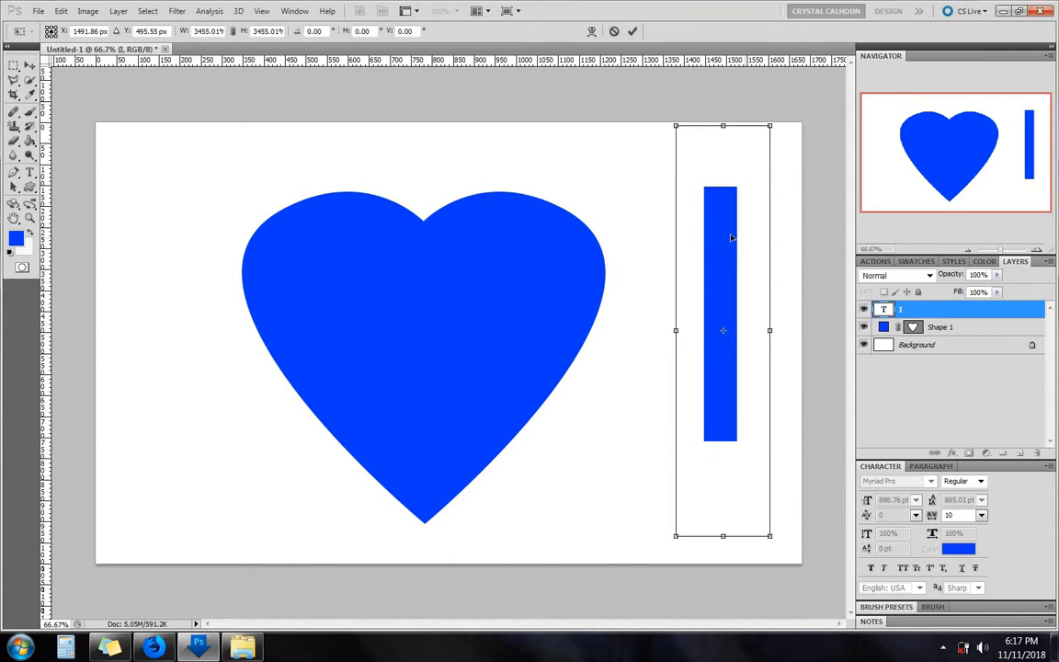
drag(731, 232, 725, 259)
key(Return)
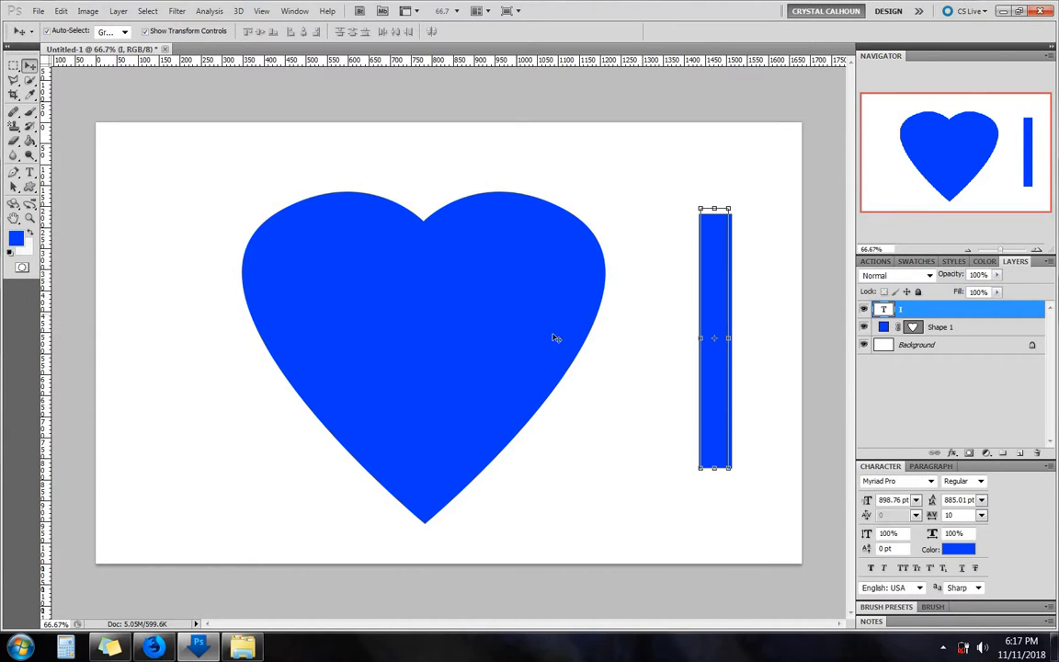
Move the heart up and to the left, shift the letter I slightly left, and deselect both.
drag(533, 337, 466, 317)
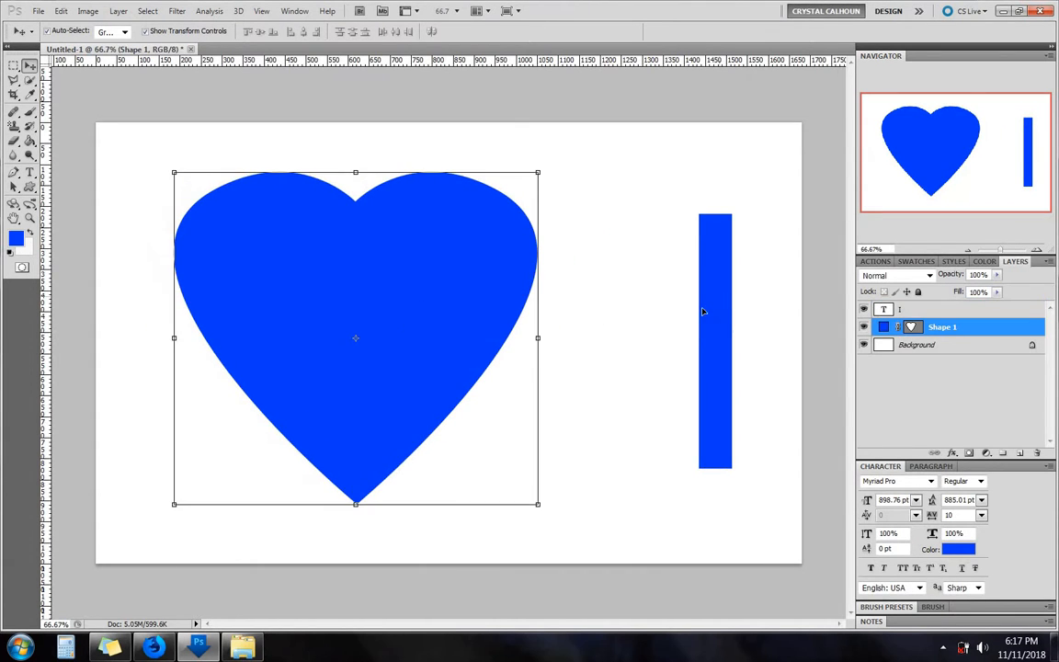
drag(719, 310, 684, 308)
click(770, 313)
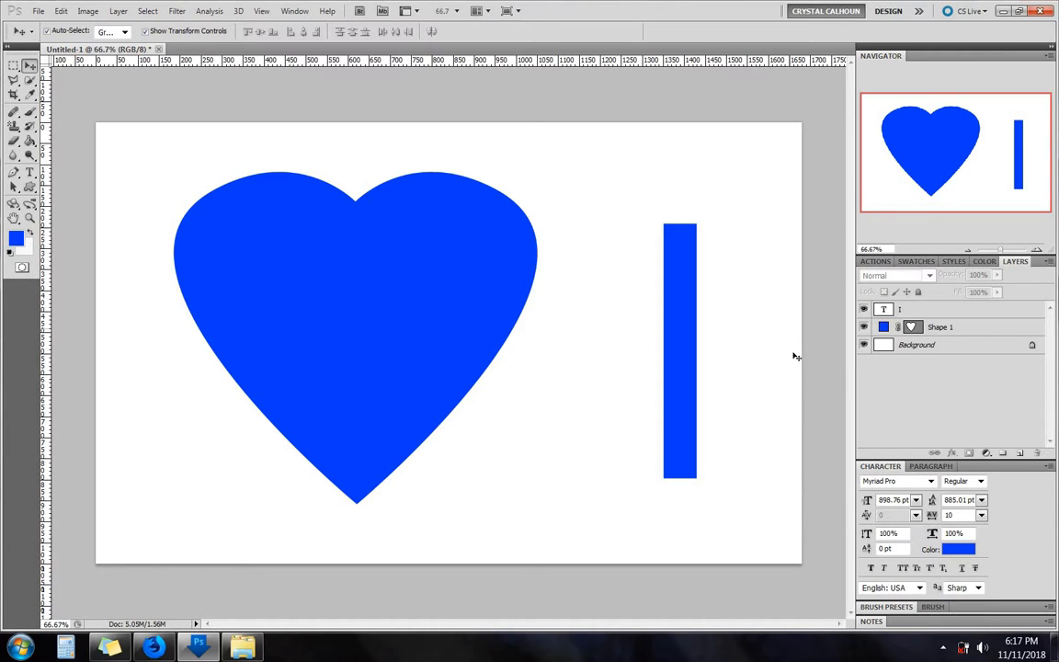
Add a Color Overlay to the Shape 1 heart layer and open the overlay color for editing.
click(941, 330)
double_click(967, 332)
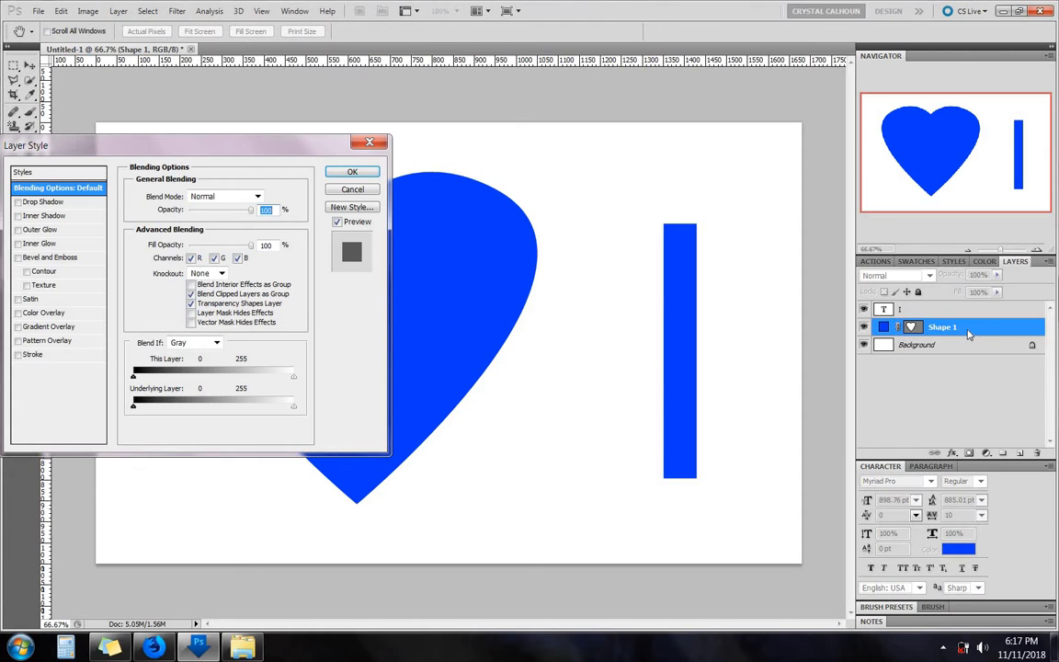
drag(228, 140, 591, 138)
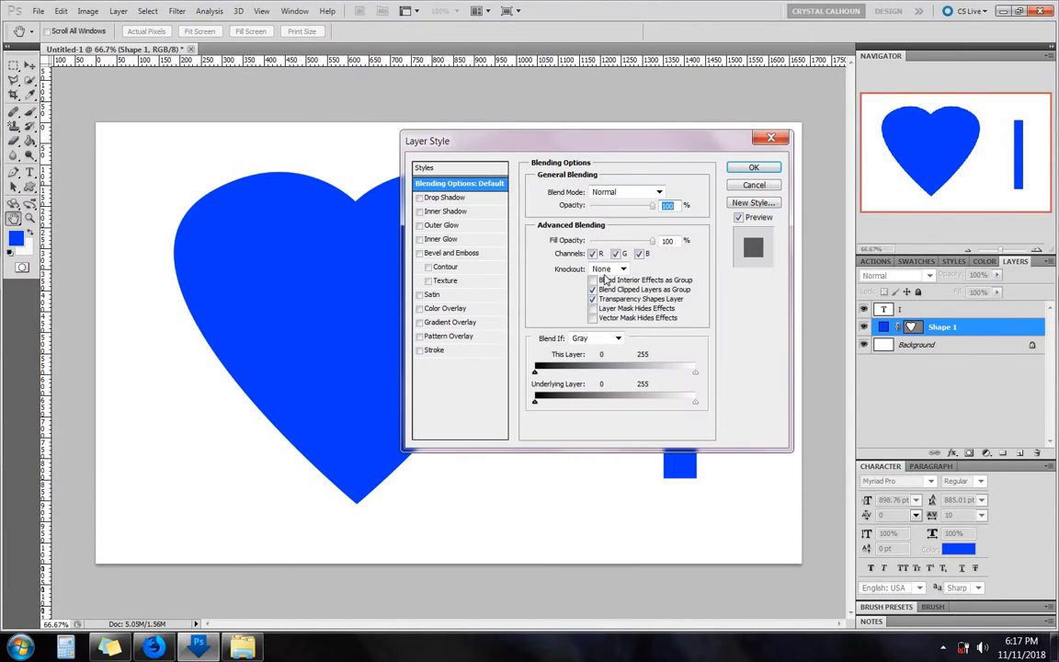
click(419, 309)
drag(479, 154, 645, 153)
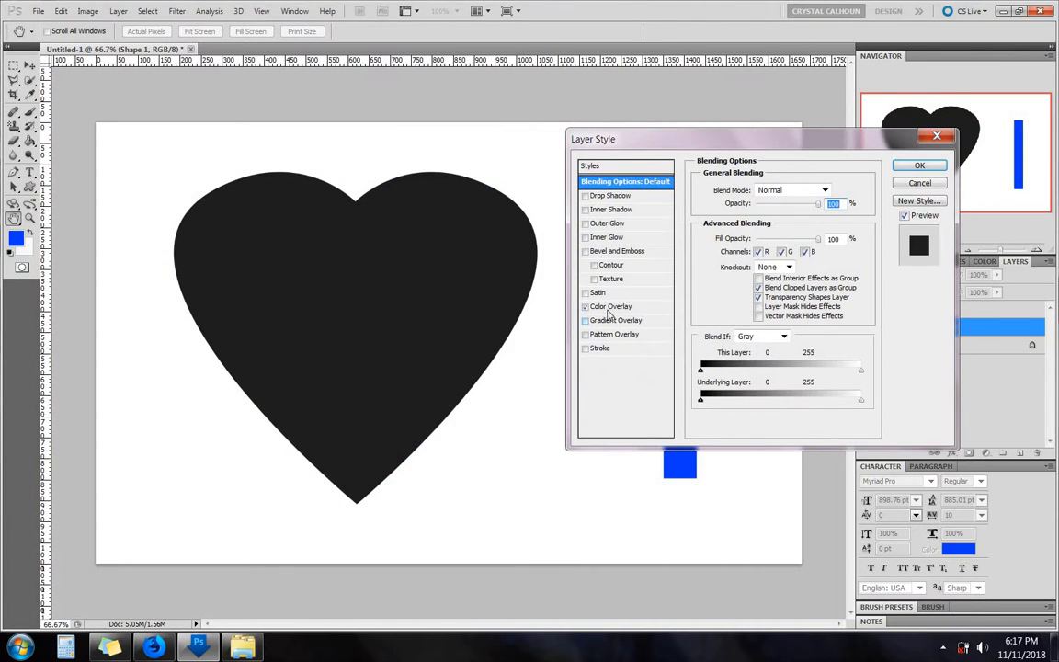
click(610, 308)
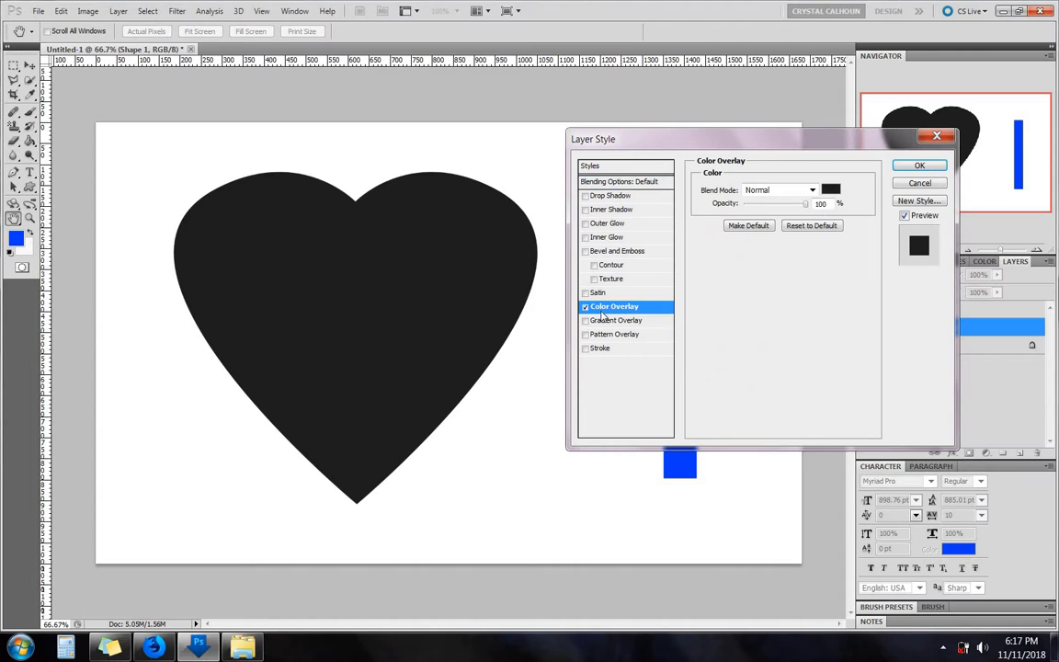
click(832, 192)
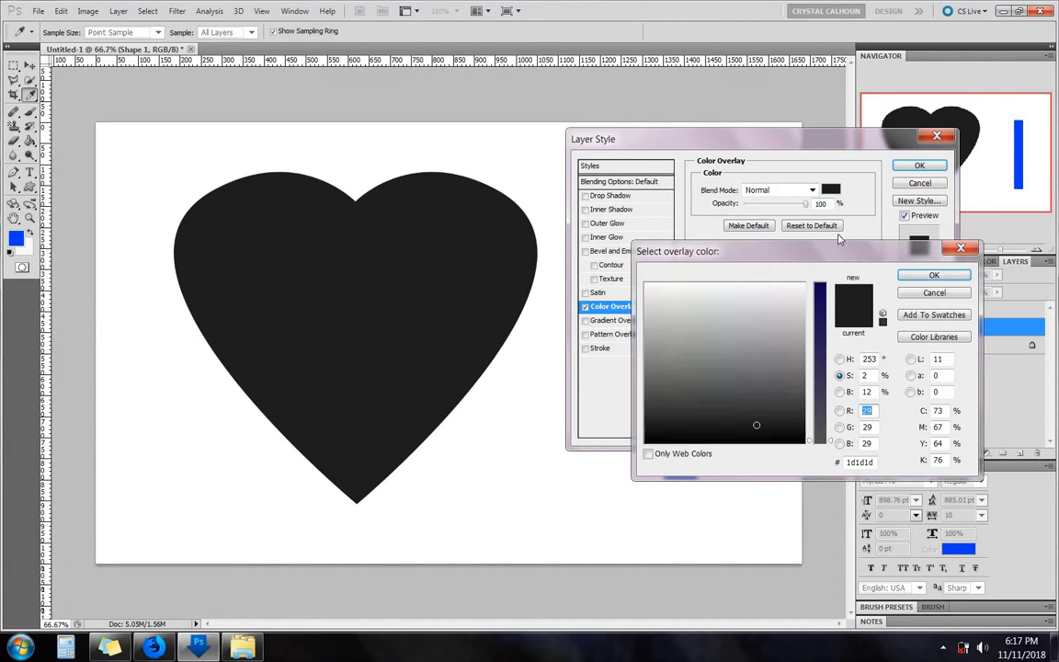
Try red, blue and yellow as the heart's overlay color.
click(824, 315)
drag(727, 320, 654, 312)
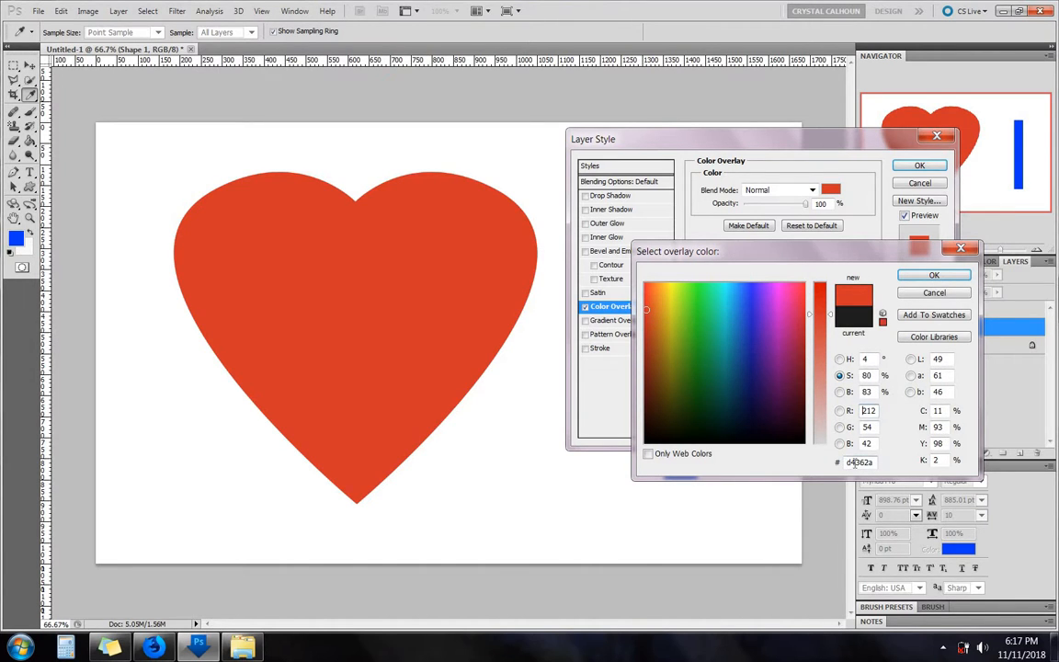
click(757, 342)
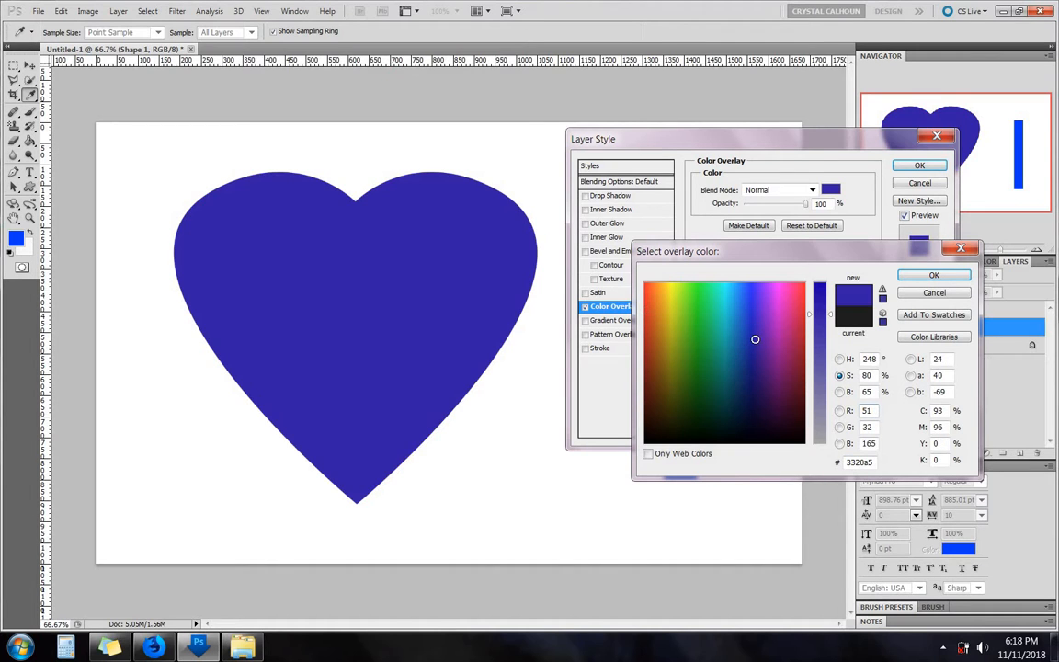
mouse_move(761, 372)
mouse_down()
mouse_move(666, 378)
mouse_move(662, 408)
mouse_move(644, 287)
mouse_move(669, 283)
mouse_up()
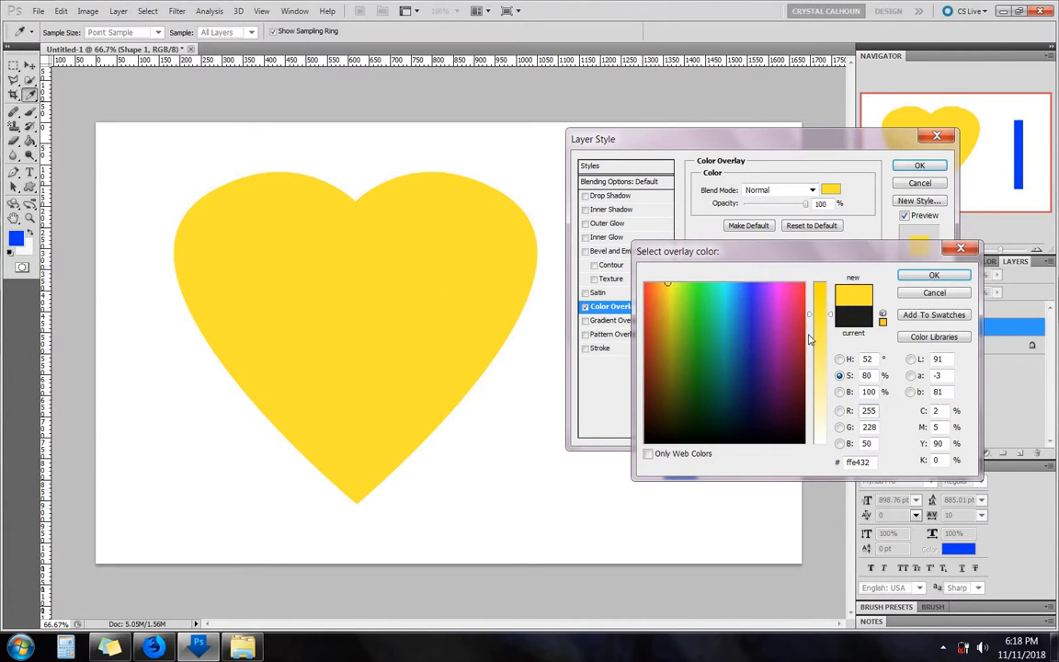
Set the heart's overlay color to white (ffffff) and apply the layer style.
drag(816, 391, 816, 468)
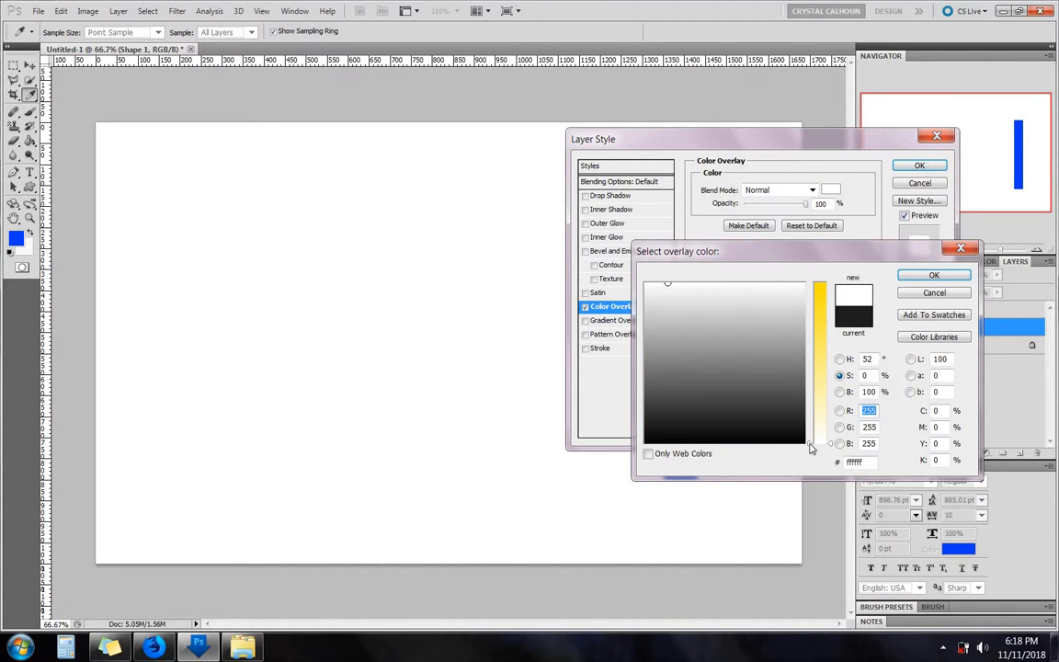
mouse_move(810, 445)
mouse_down()
mouse_move(803, 279)
mouse_move(818, 451)
mouse_up()
click(934, 275)
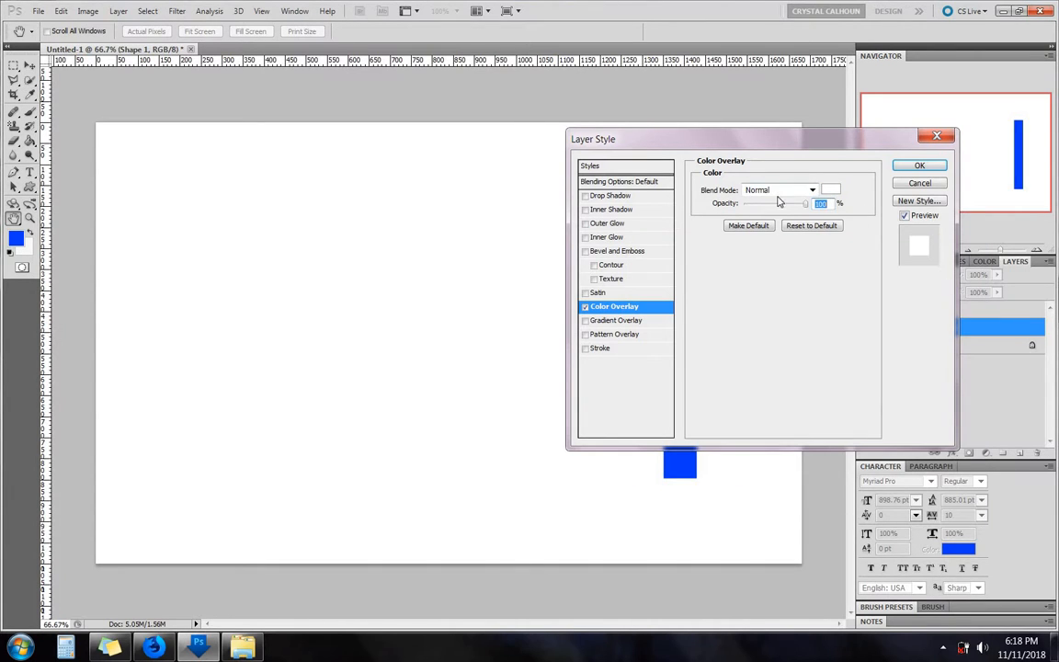
click(920, 166)
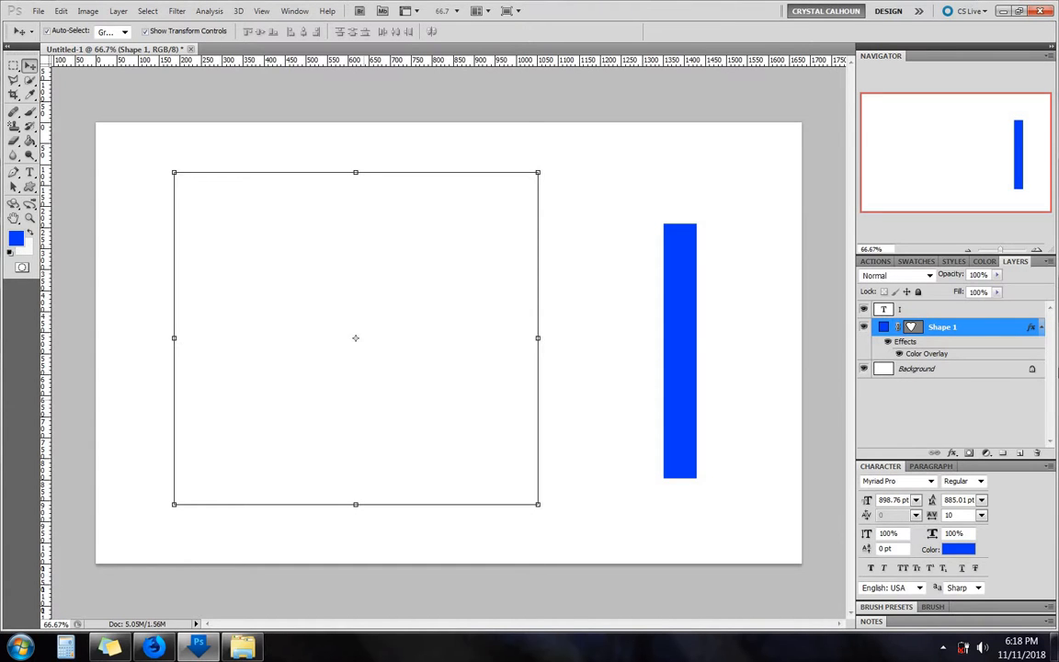
Hide the Background layer and move the white heart slightly down and to the right.
click(864, 368)
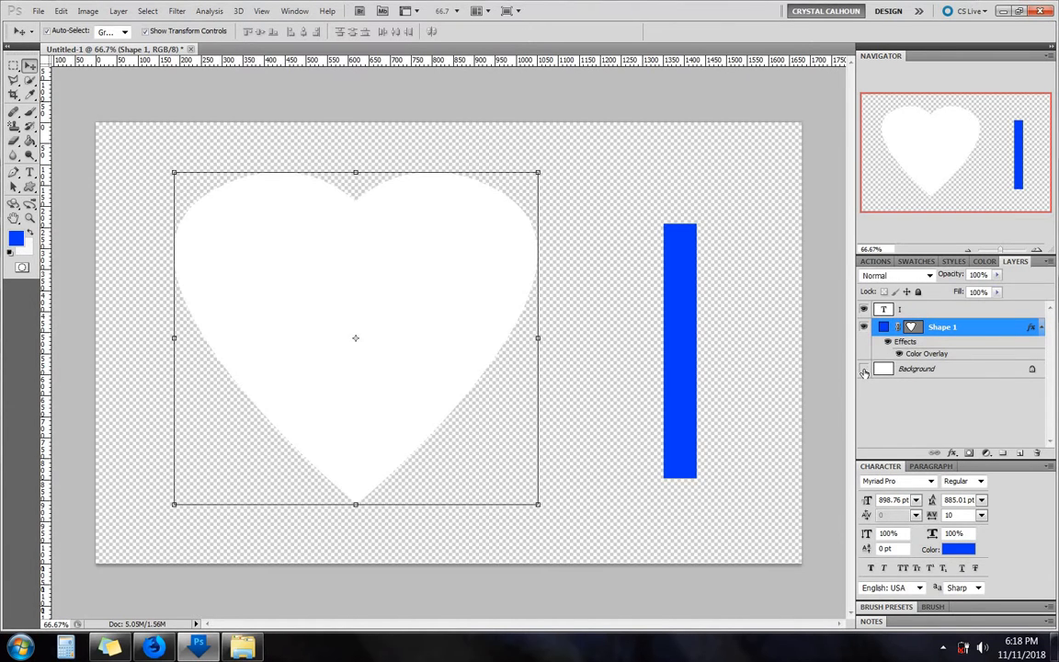
click(864, 370)
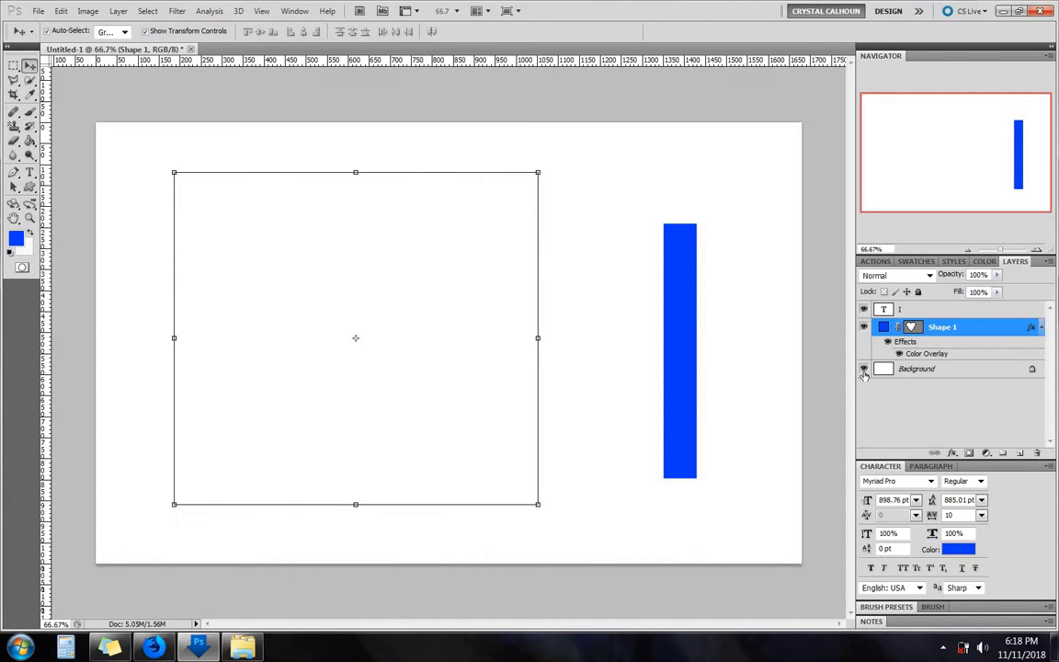
click(865, 370)
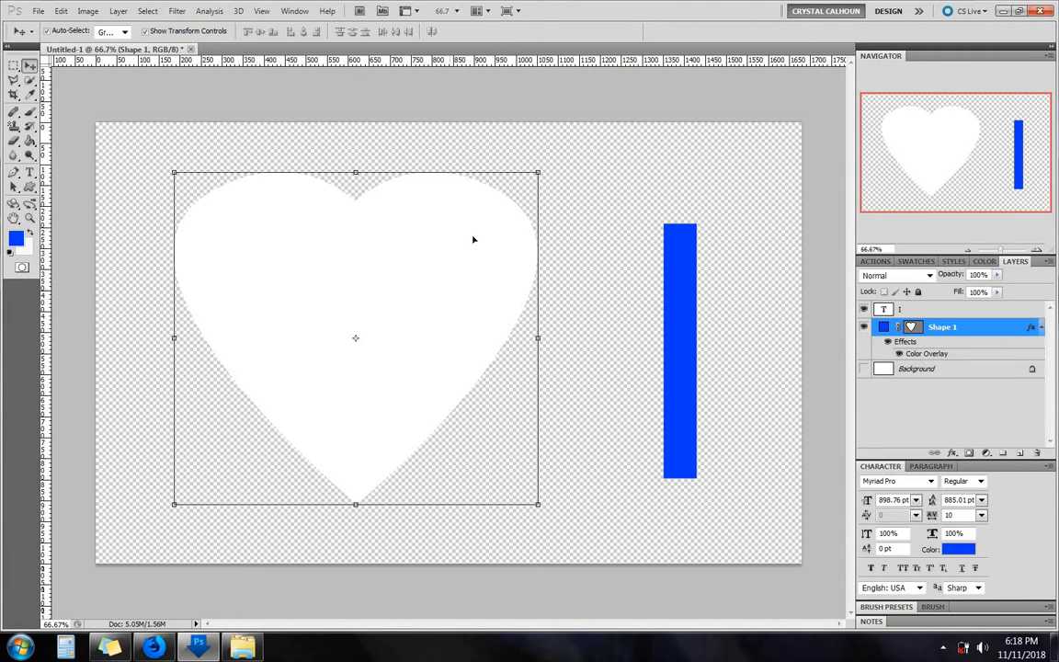
drag(473, 239, 490, 246)
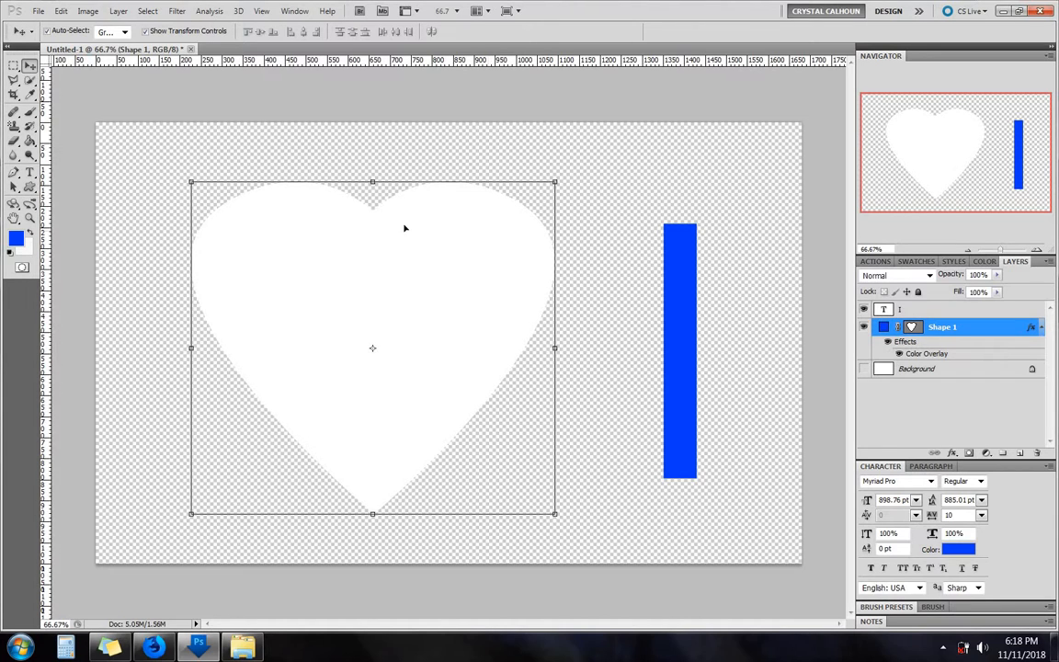
Add a Color Overlay to the letter I text layer and open the overlay color for editing.
click(676, 293)
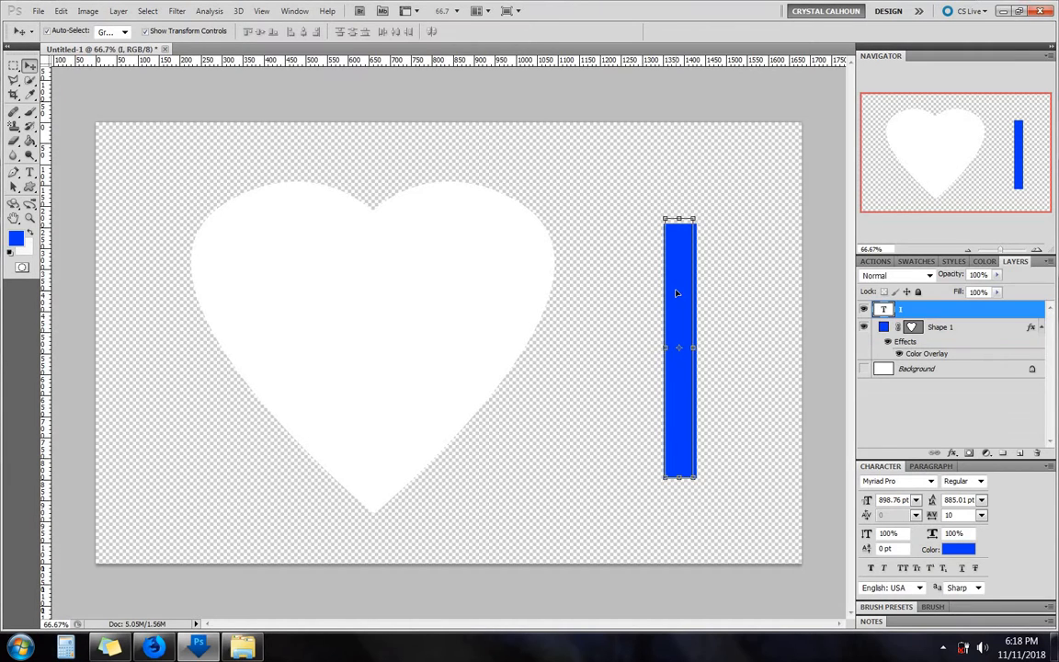
double_click(963, 316)
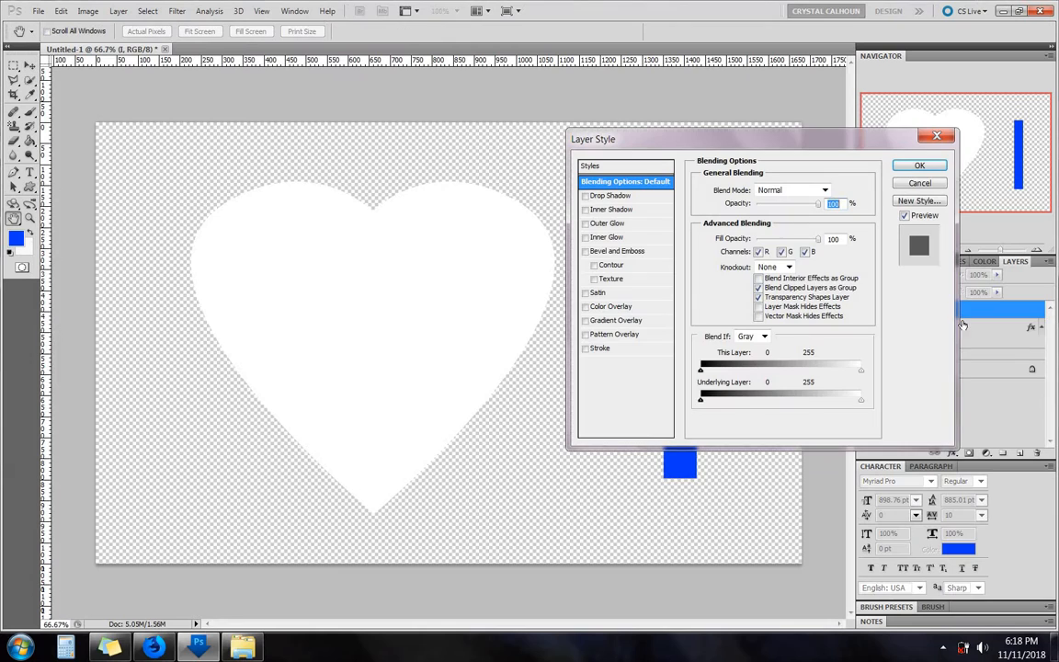
click(586, 307)
click(607, 307)
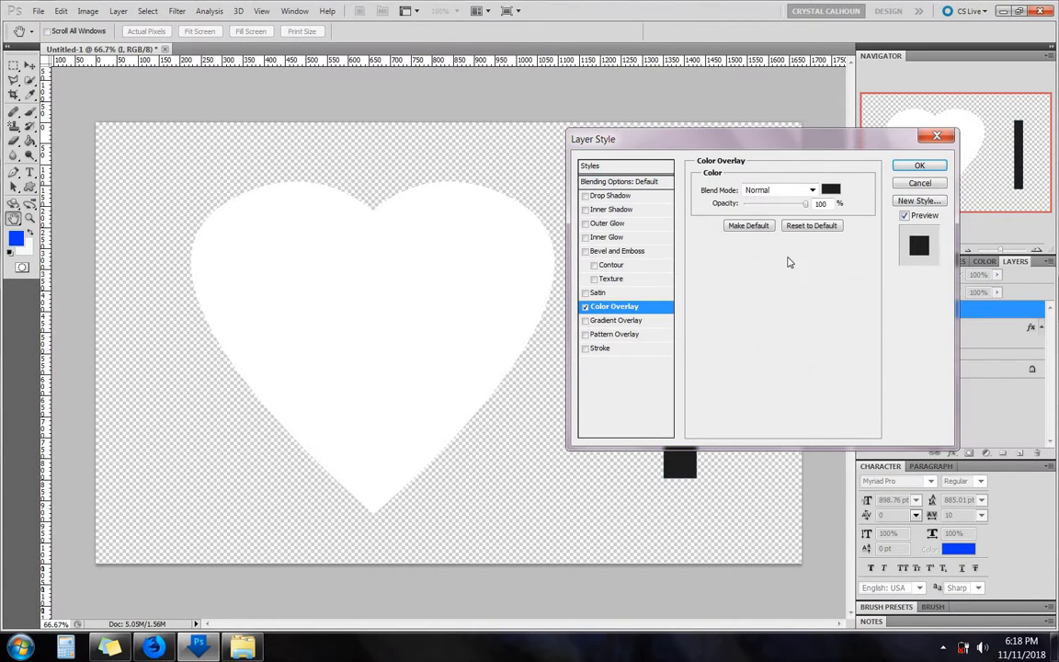
drag(681, 128, 584, 105)
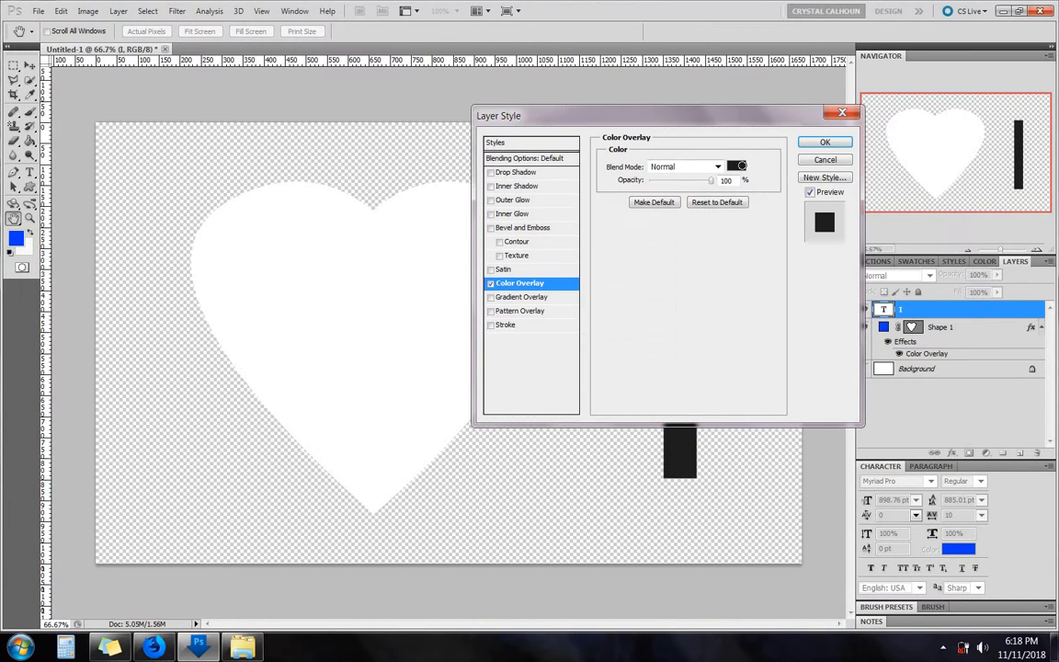
click(736, 165)
Try gray and red as the letter I's overlay color.
click(764, 361)
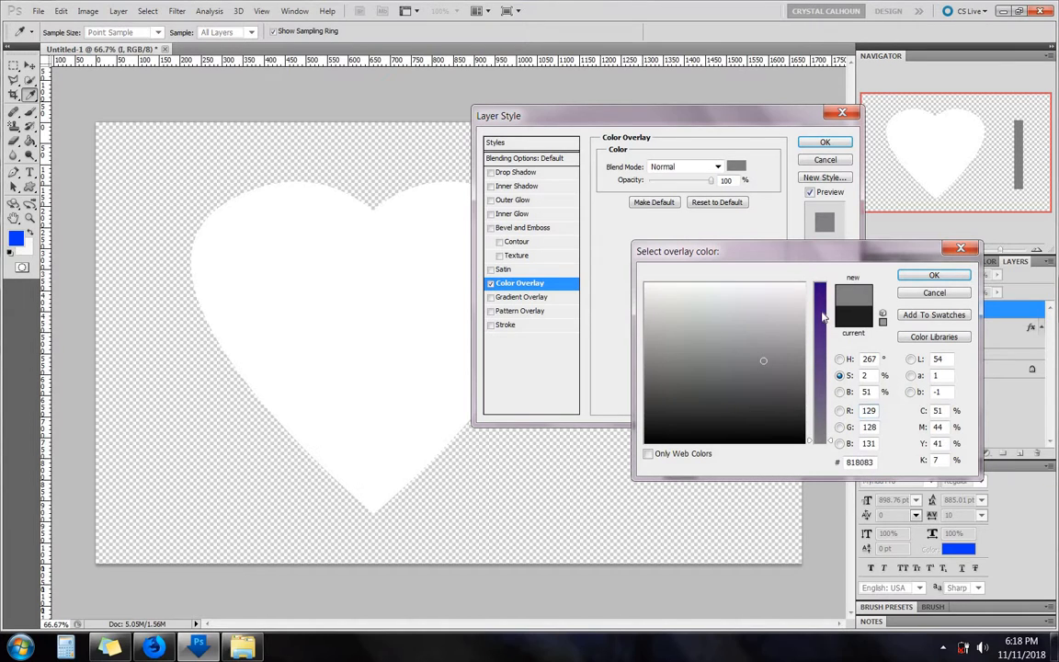
drag(823, 314, 821, 293)
click(646, 295)
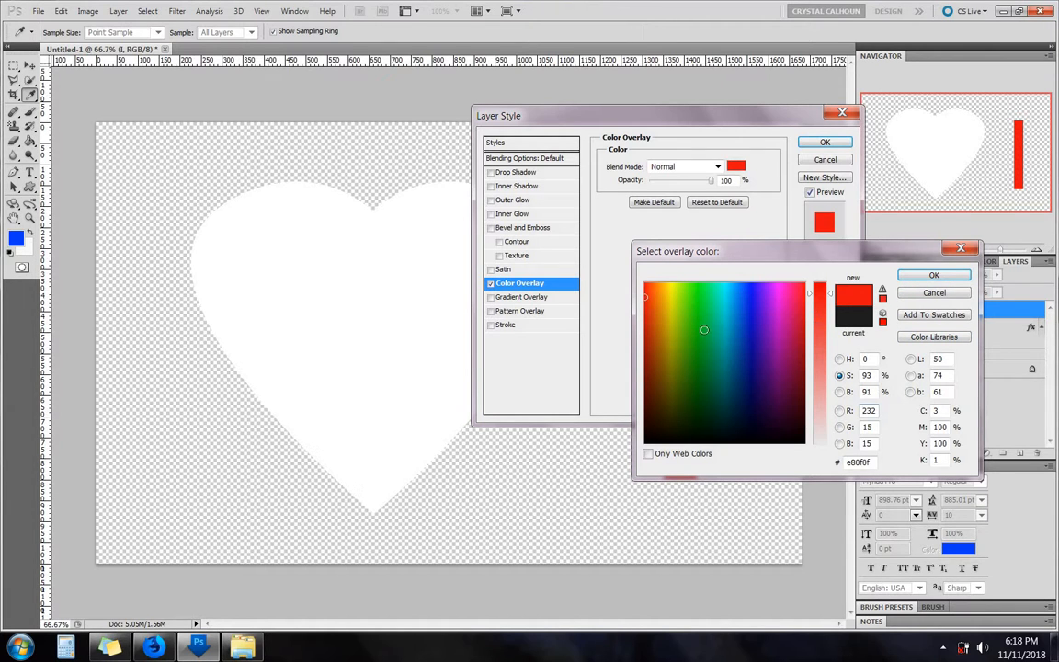
Set the letter I's overlay color to bright green (53ec00) and apply the layer style.
mouse_move(705, 329)
mouse_down()
mouse_move(709, 302)
mouse_move(747, 301)
mouse_move(671, 295)
mouse_move(688, 293)
mouse_up()
mouse_move(811, 296)
mouse_down()
mouse_move(812, 395)
mouse_move(812, 281)
mouse_up()
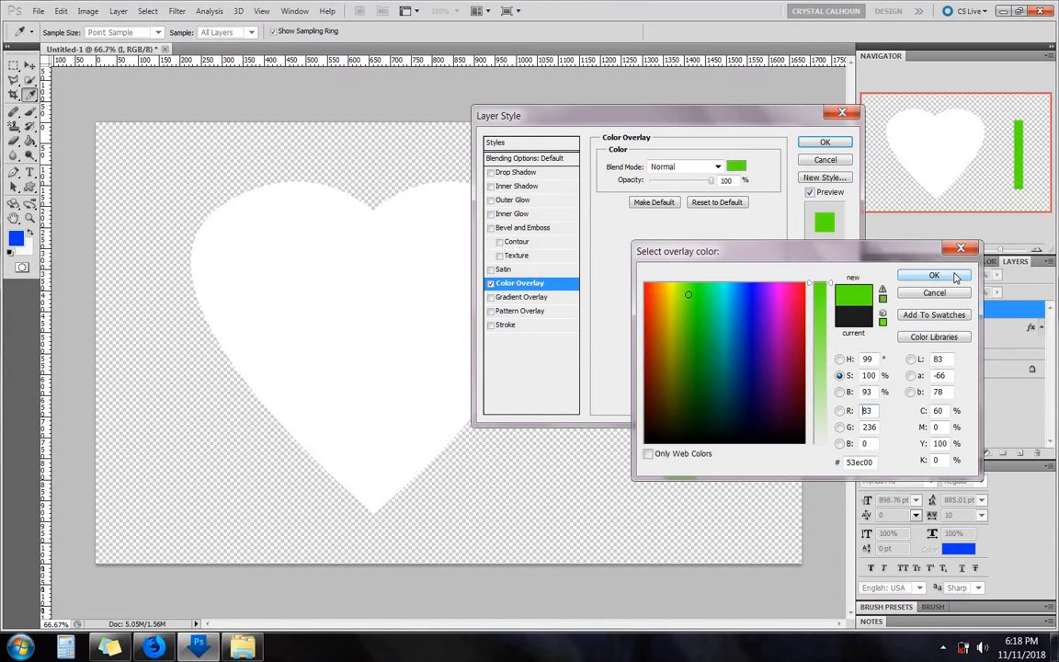
click(953, 278)
click(825, 143)
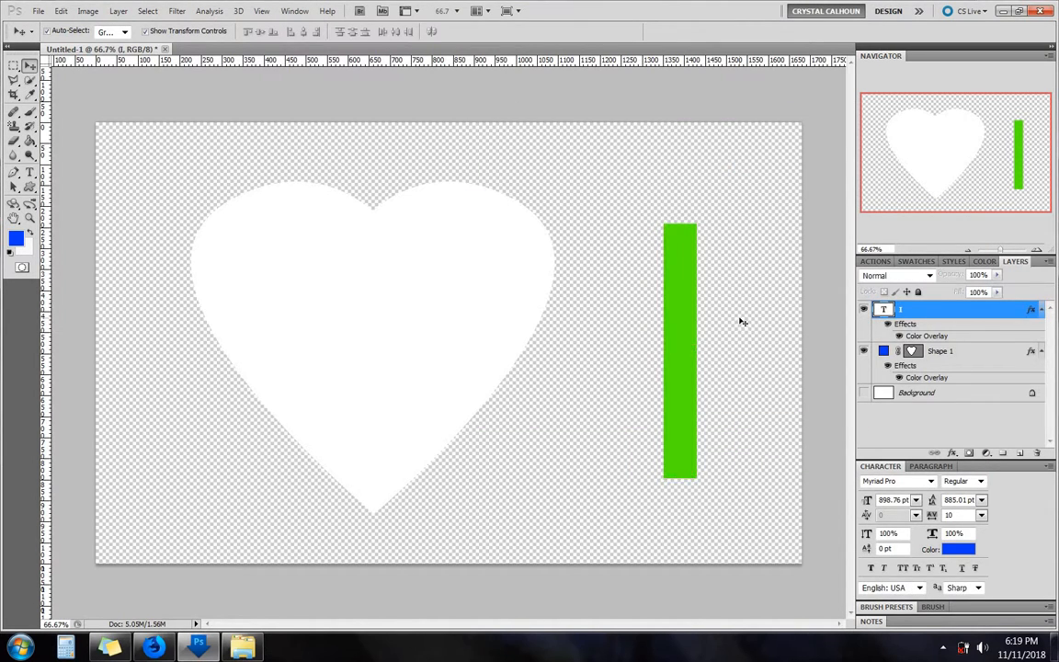
Place the couple-1867688 photo directly above the heart layer and create a clipping mask from it onto the heart.
click(741, 318)
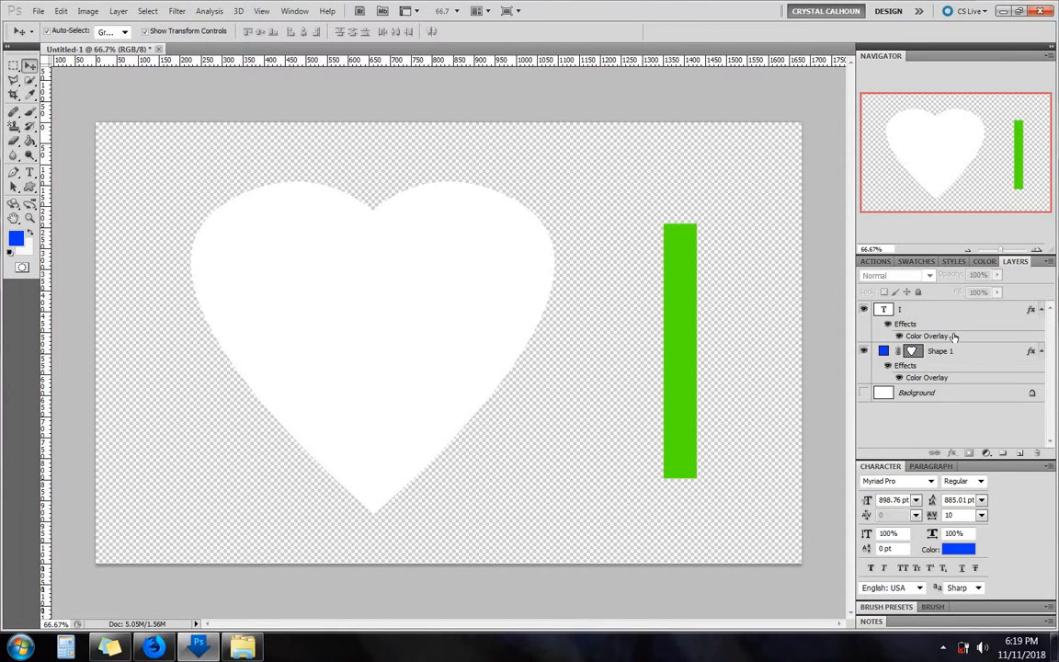
click(476, 291)
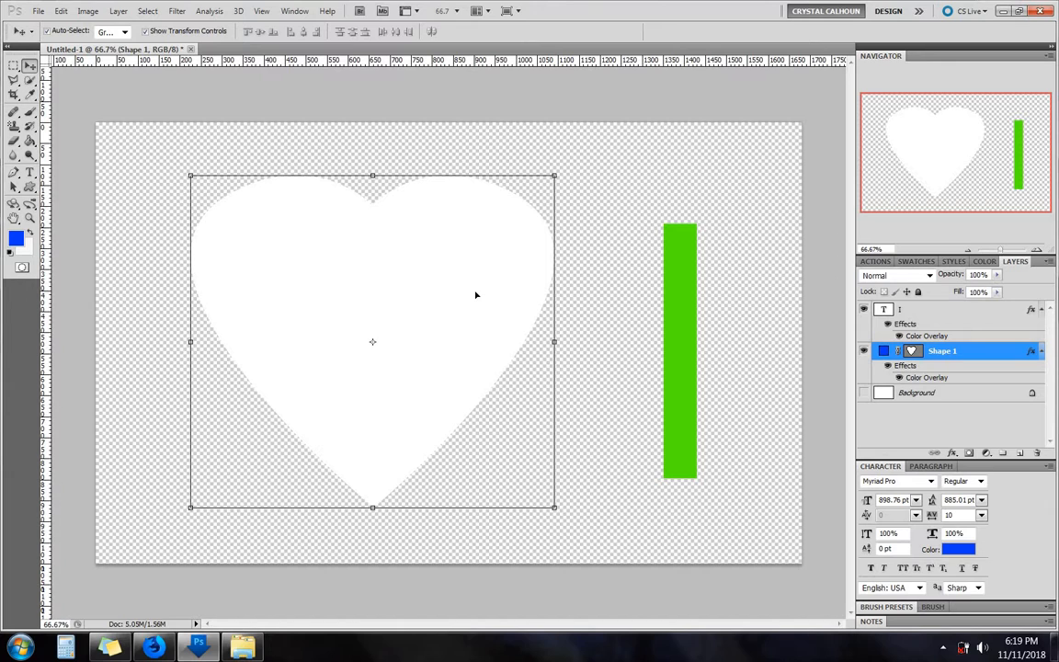
click(241, 648)
drag(533, 197, 250, 151)
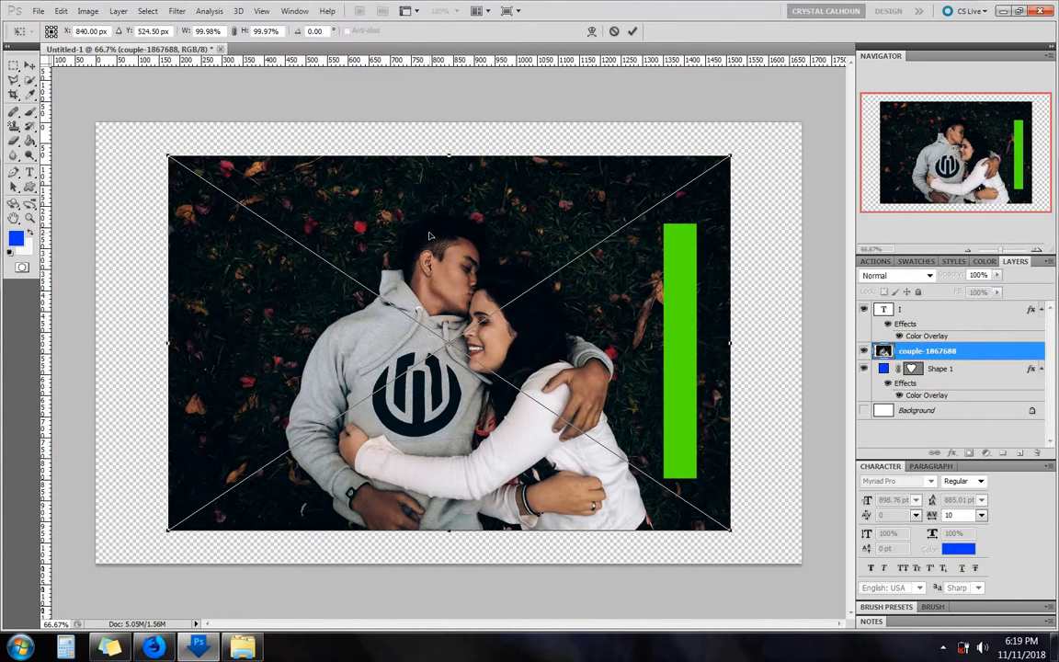
key(Return)
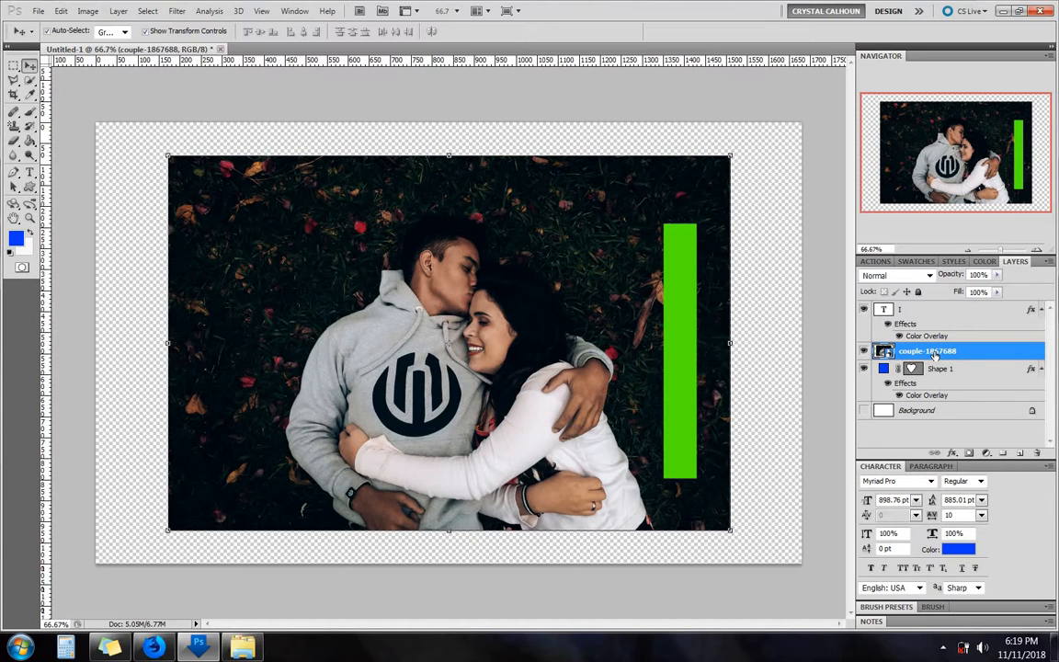
right_click(984, 354)
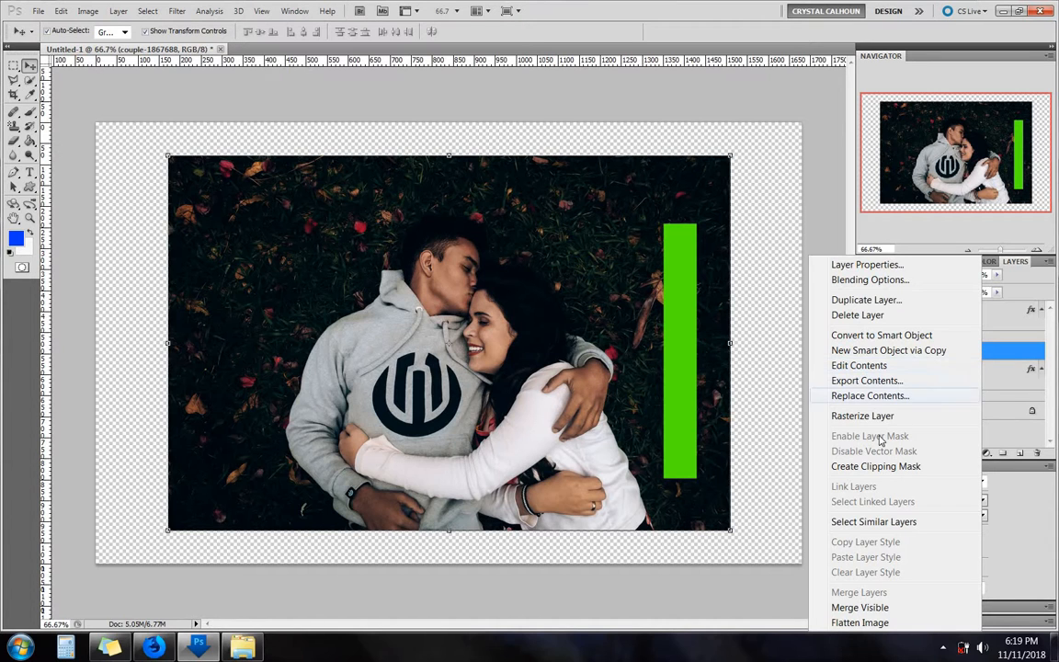
click(840, 469)
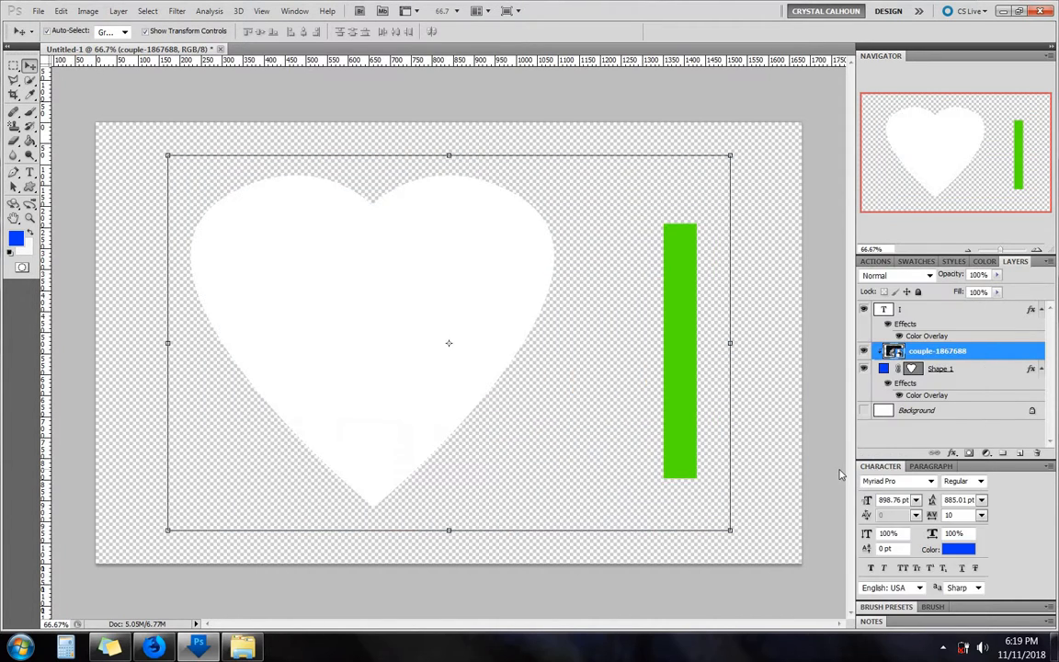
Hide the heart layer's effects and shift the clipped photo up and to the left so the couple is centered in the heart.
click(888, 385)
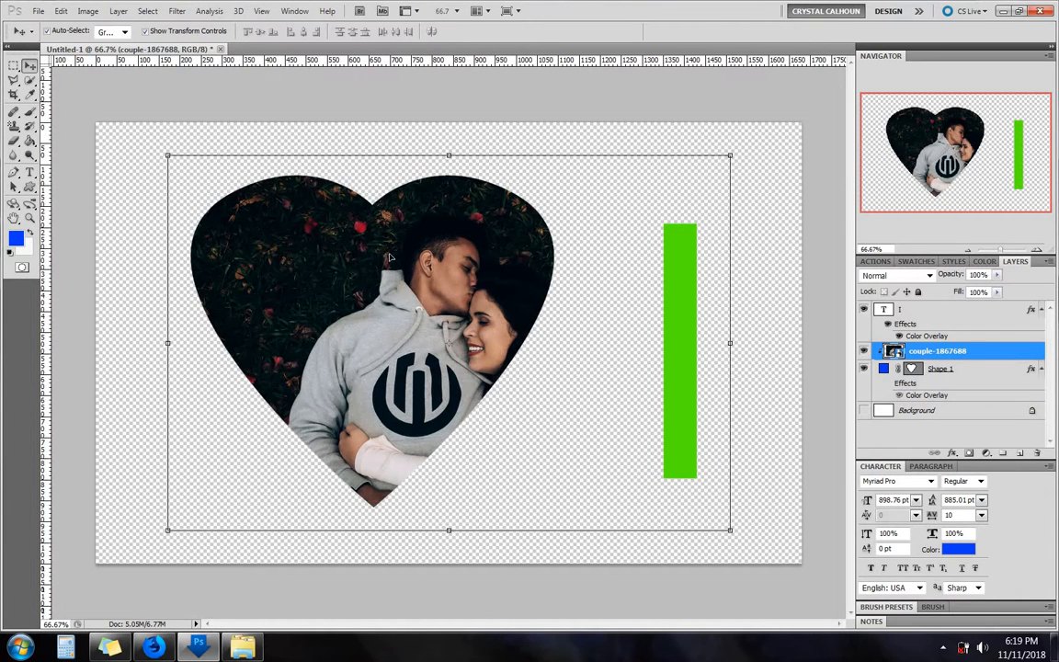
click(367, 153)
drag(370, 199, 298, 184)
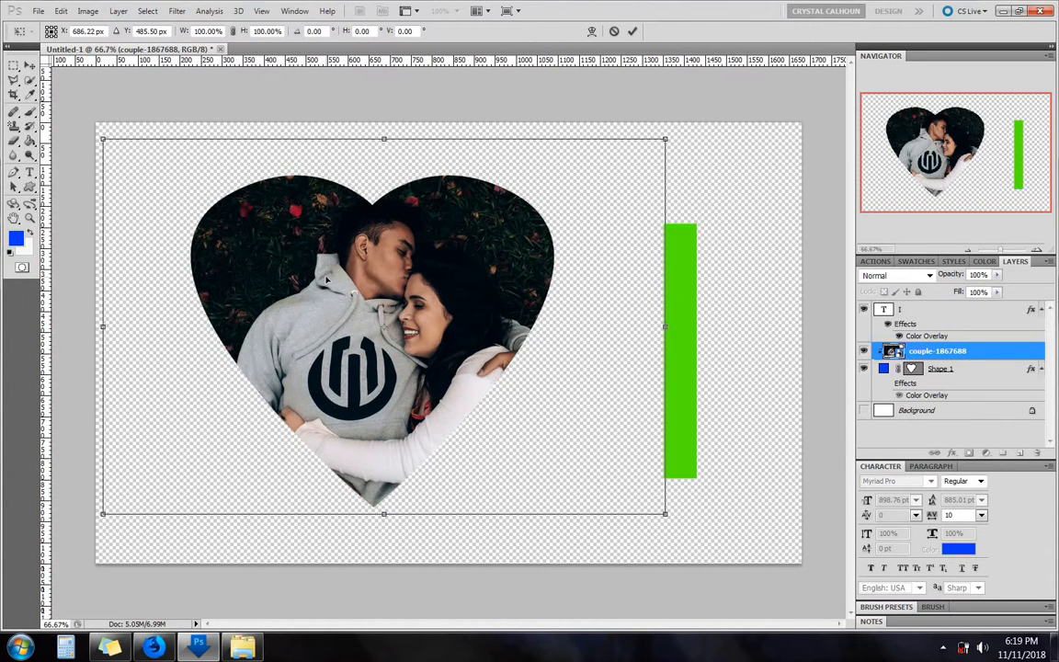
key(Return)
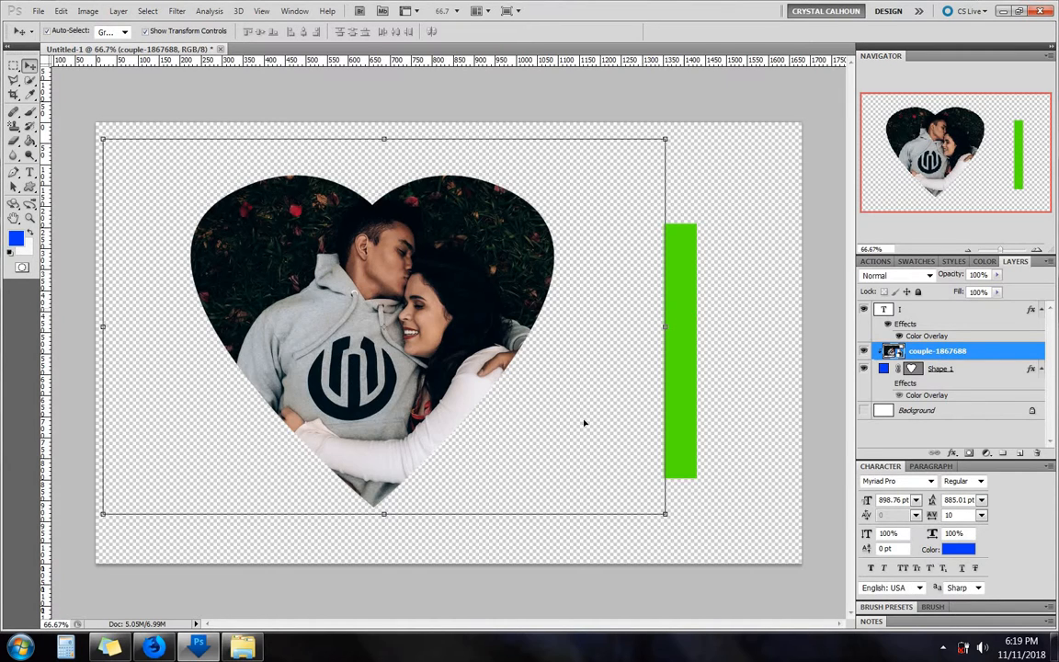
Duplicate the couple-1867688 layer, place the copy above the letter I text layer, and shift it right to cover the letter.
drag(998, 360, 1019, 455)
drag(940, 353, 890, 329)
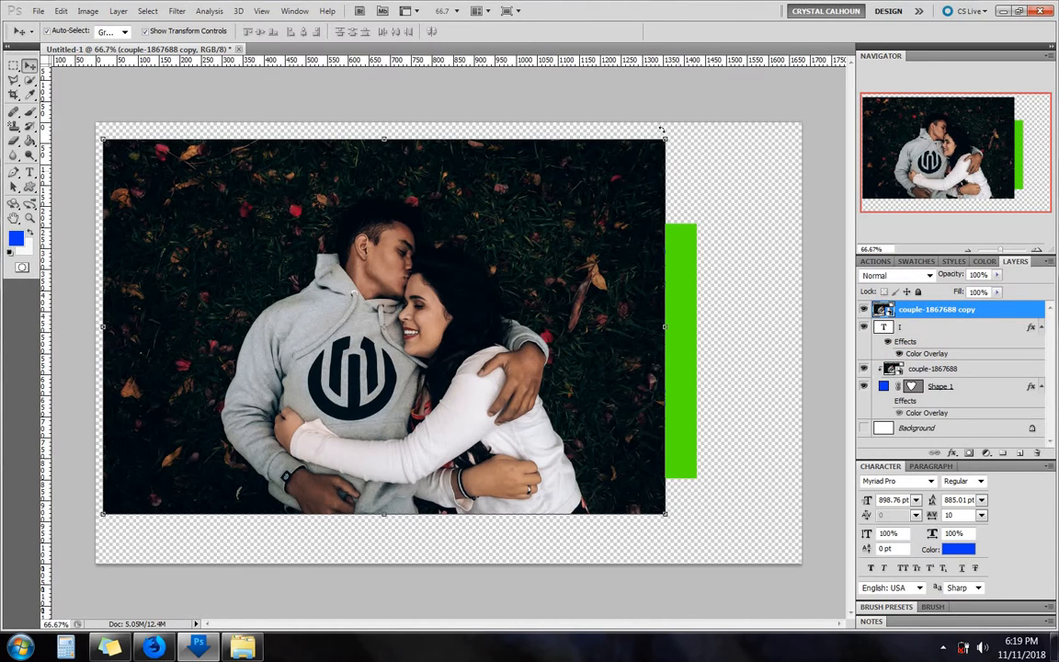
key(ctrl+t)
drag(611, 159, 726, 166)
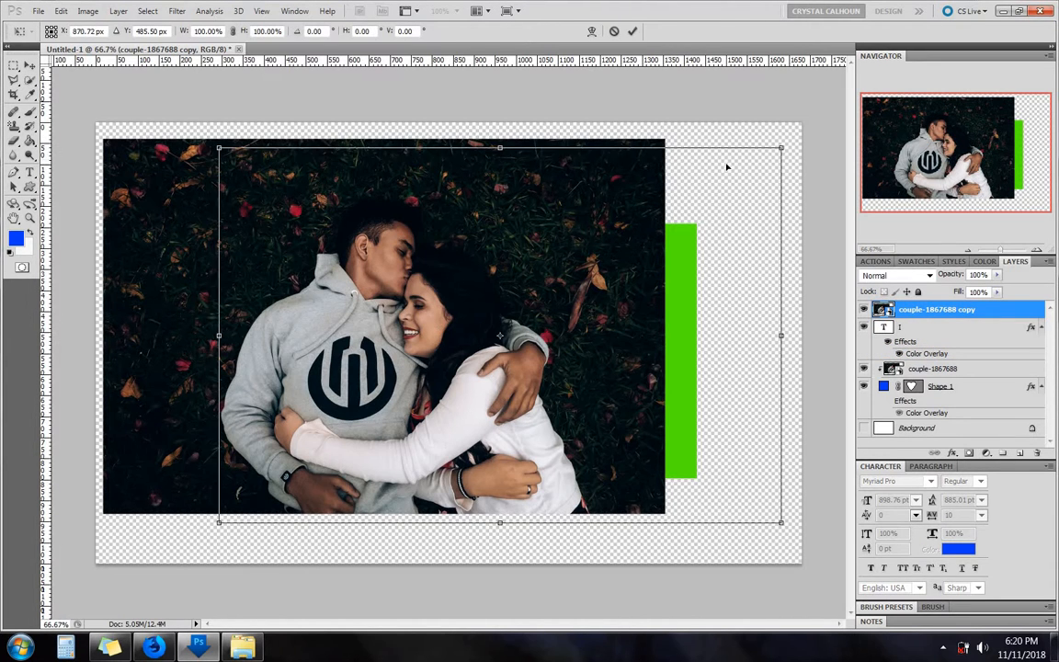
key(Return)
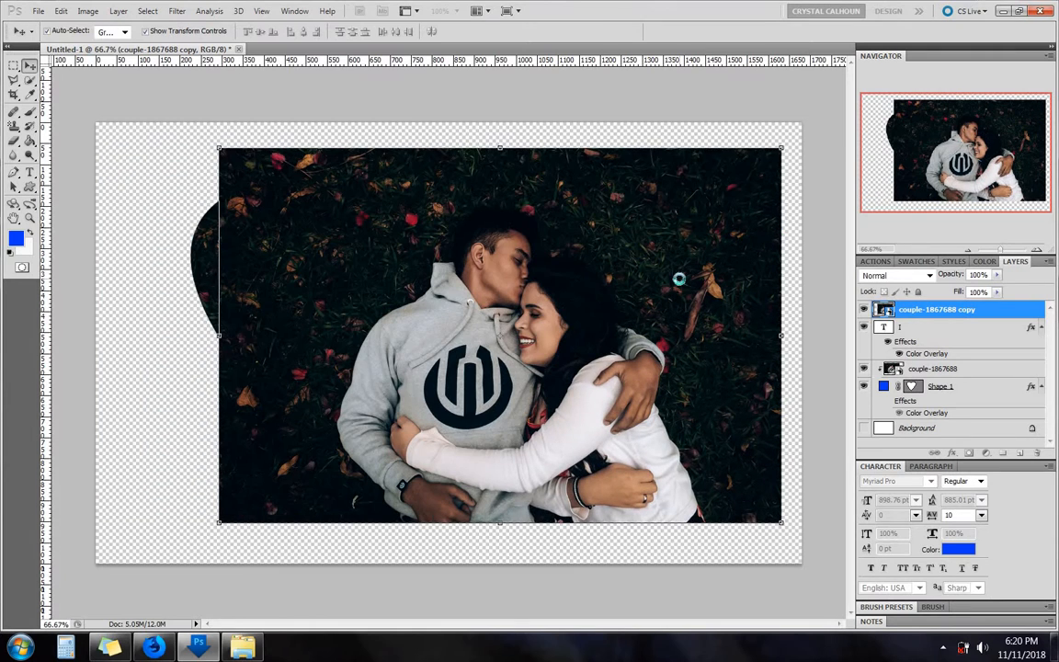
Clip the photo copy onto the letter I, hide the text layer's effects, and shift the photo right and slightly down.
right_click(919, 315)
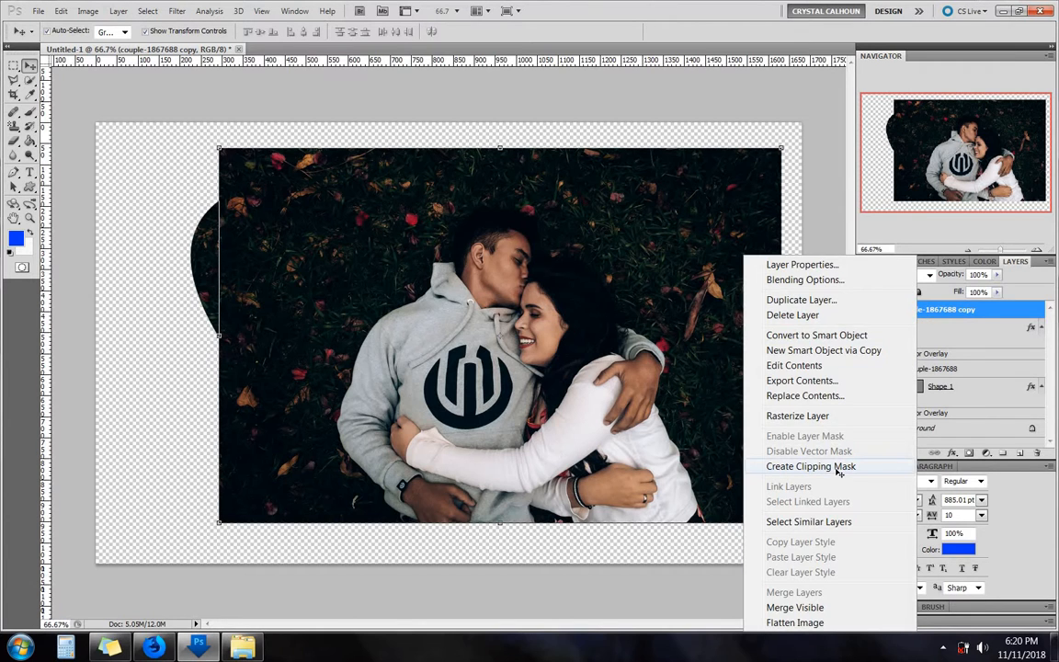
click(812, 466)
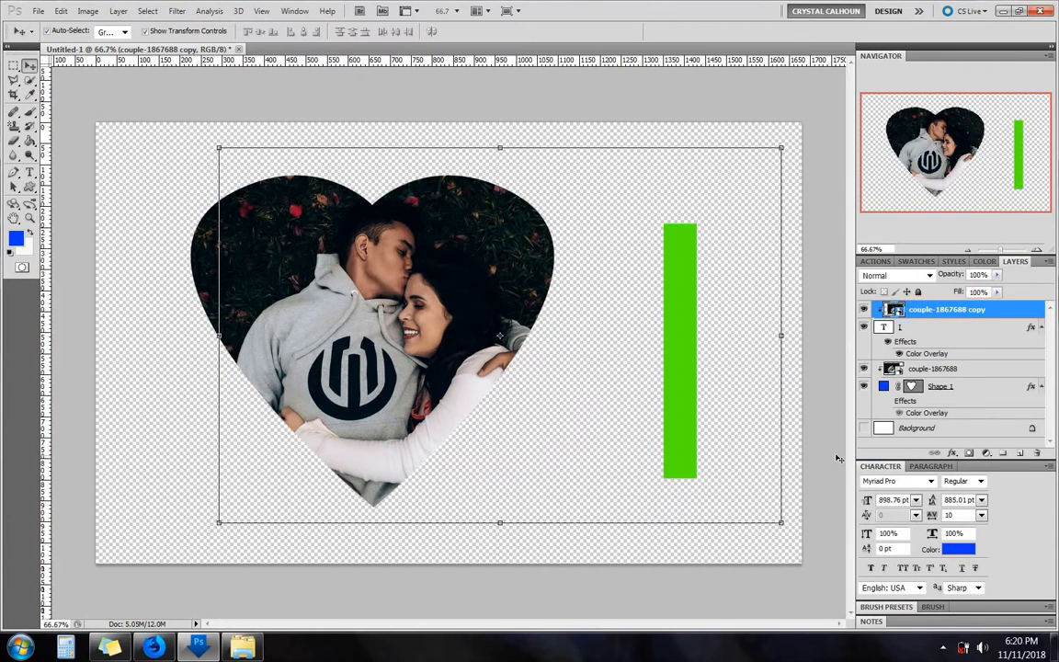
click(886, 342)
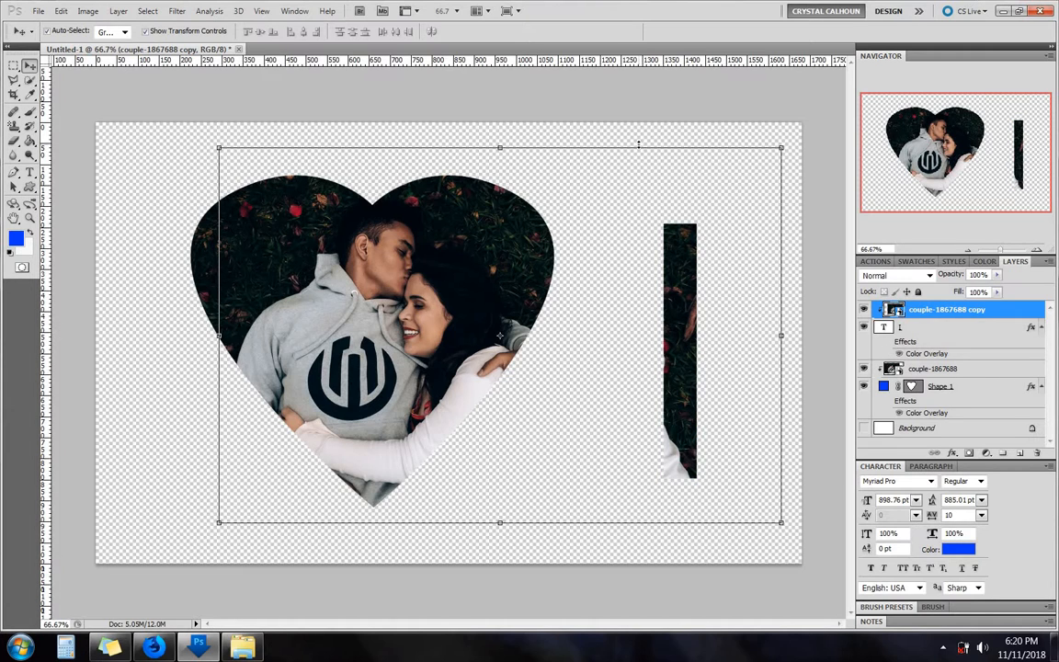
click(639, 144)
drag(614, 181, 653, 193)
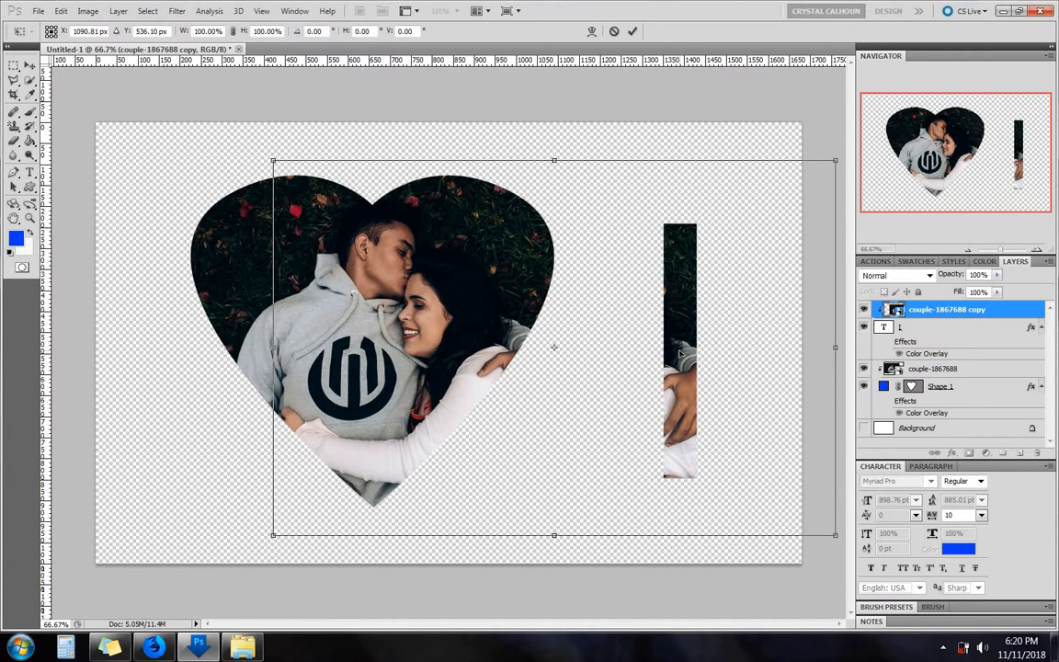
key(Return)
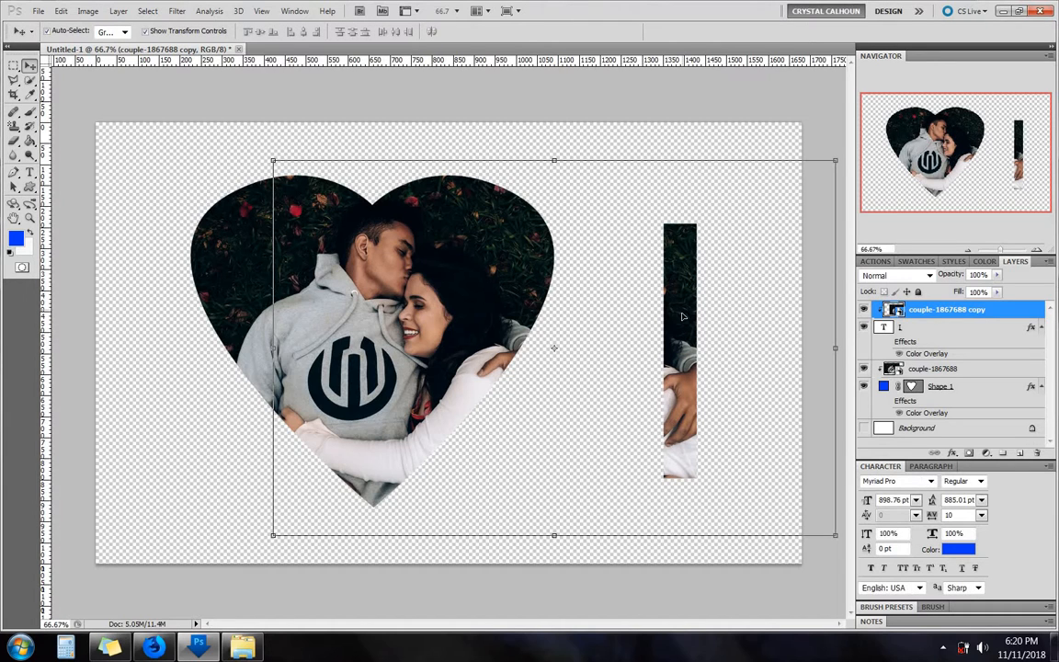
Extend the letter I text layer to read "Iam".
click(920, 327)
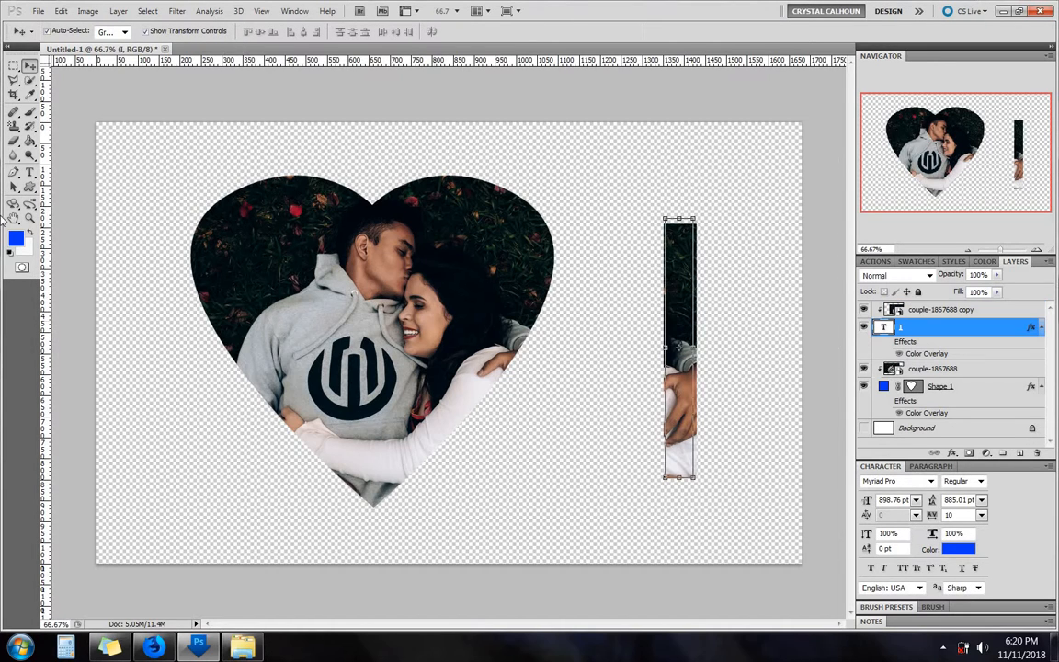
click(29, 172)
click(709, 385)
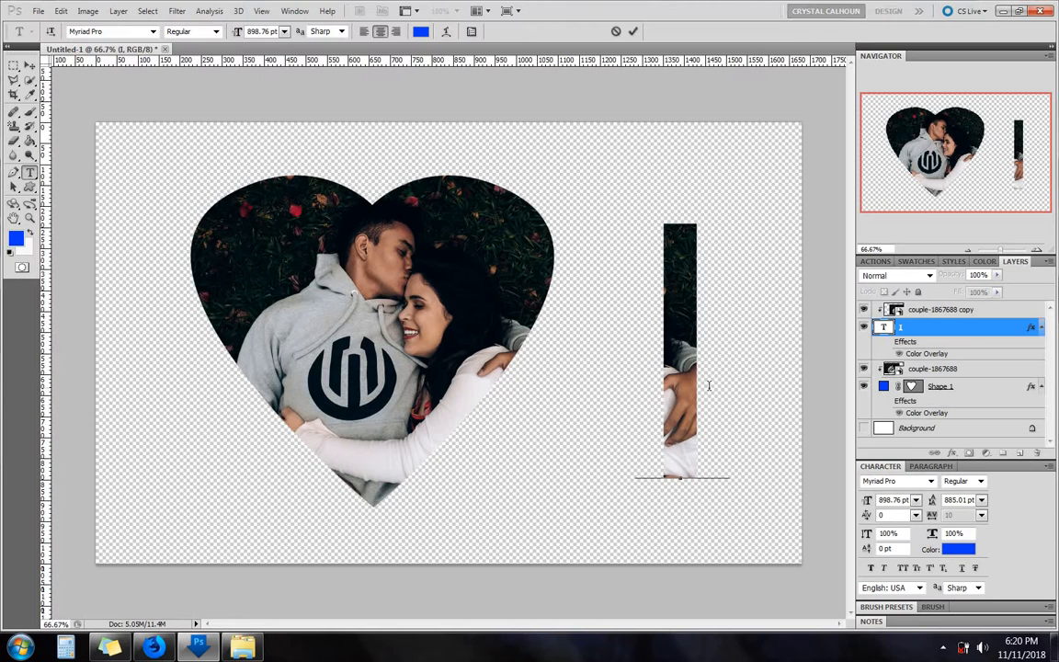
text(an)
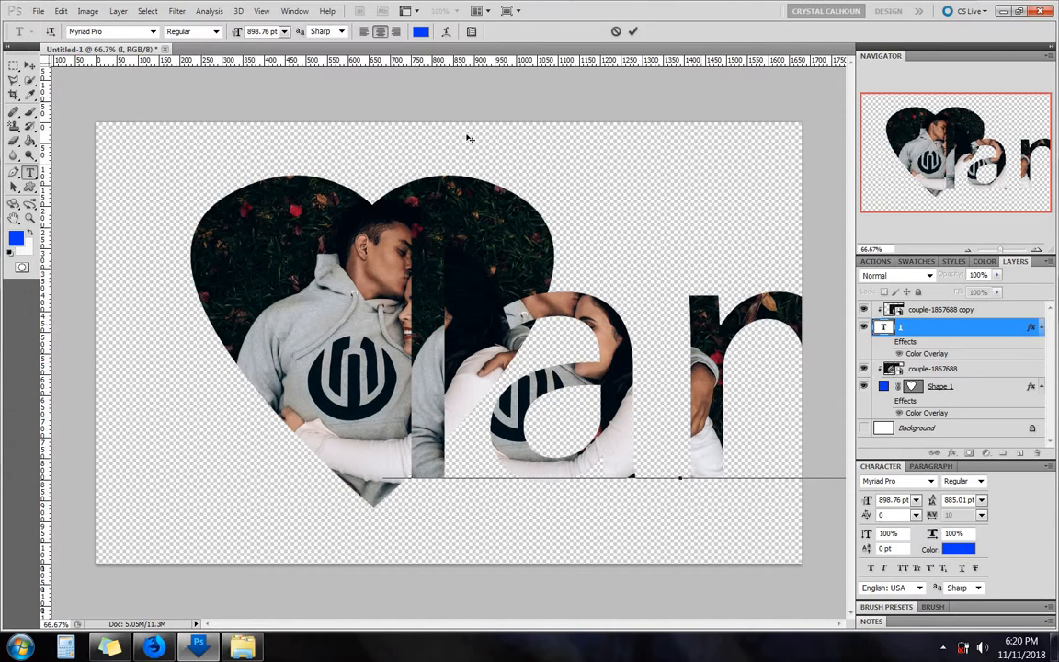
Hide the heart and its clipped photo, and move the Iam text left and slightly up to fit on the canvas.
click(864, 368)
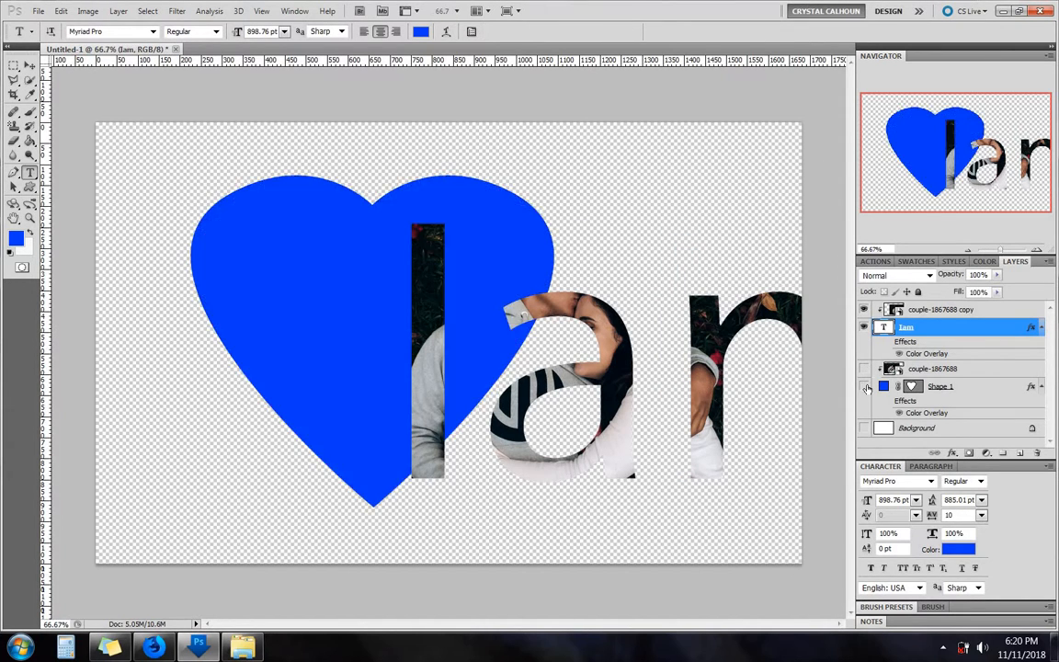
click(864, 386)
click(30, 66)
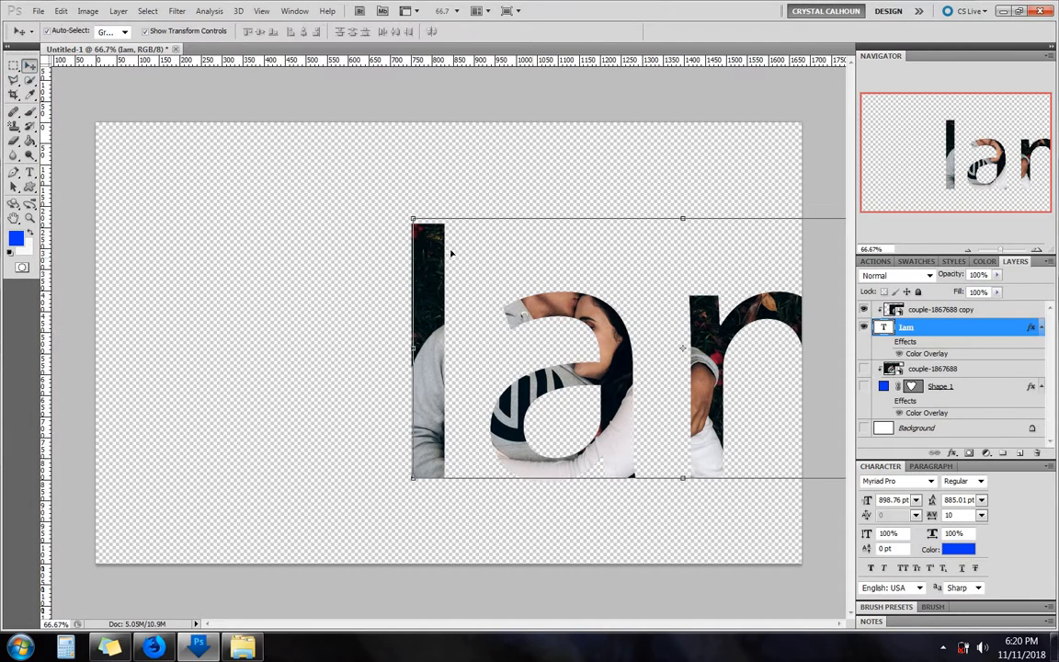
key(ctrl+t)
drag(265, 255, 220, 258)
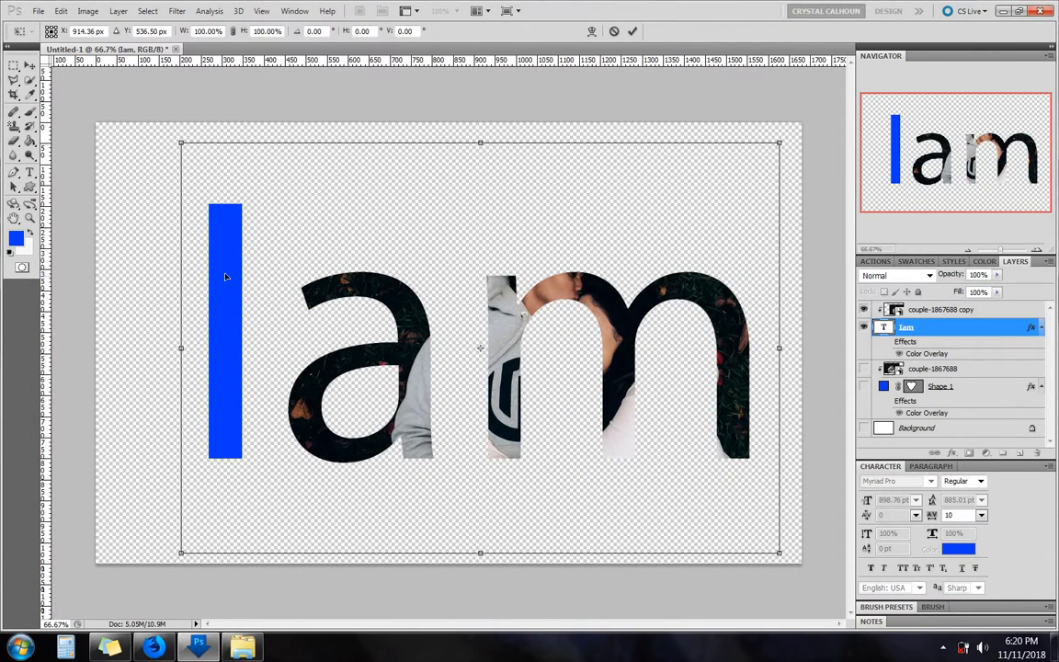
key(Return)
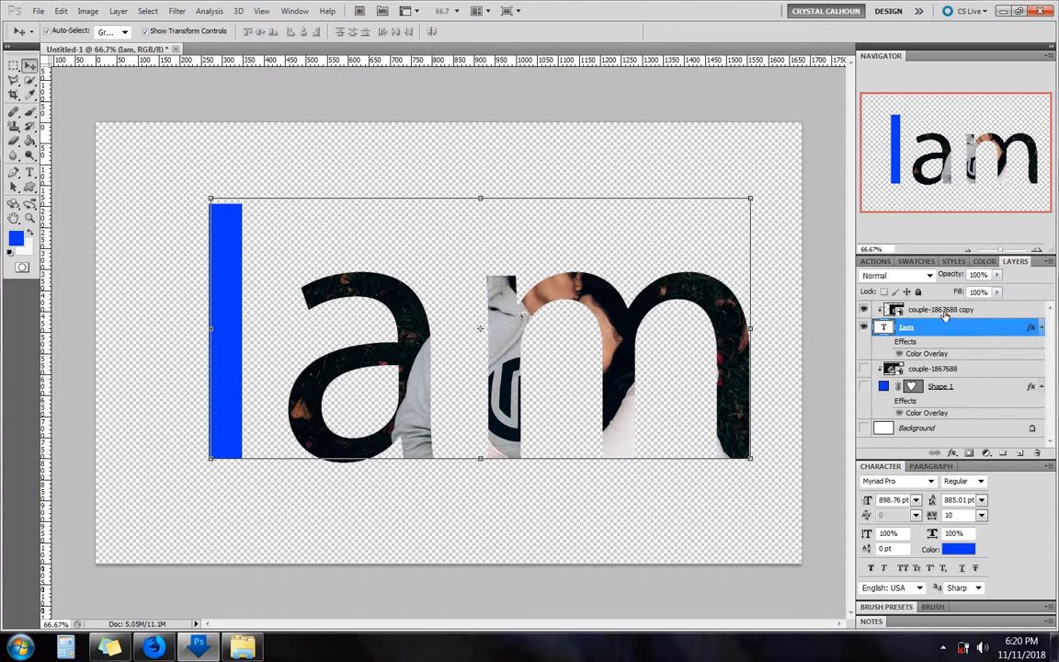
Move the couple-1867688 copy left and widen it on its right side until it covers all the letters of Iam.
click(603, 286)
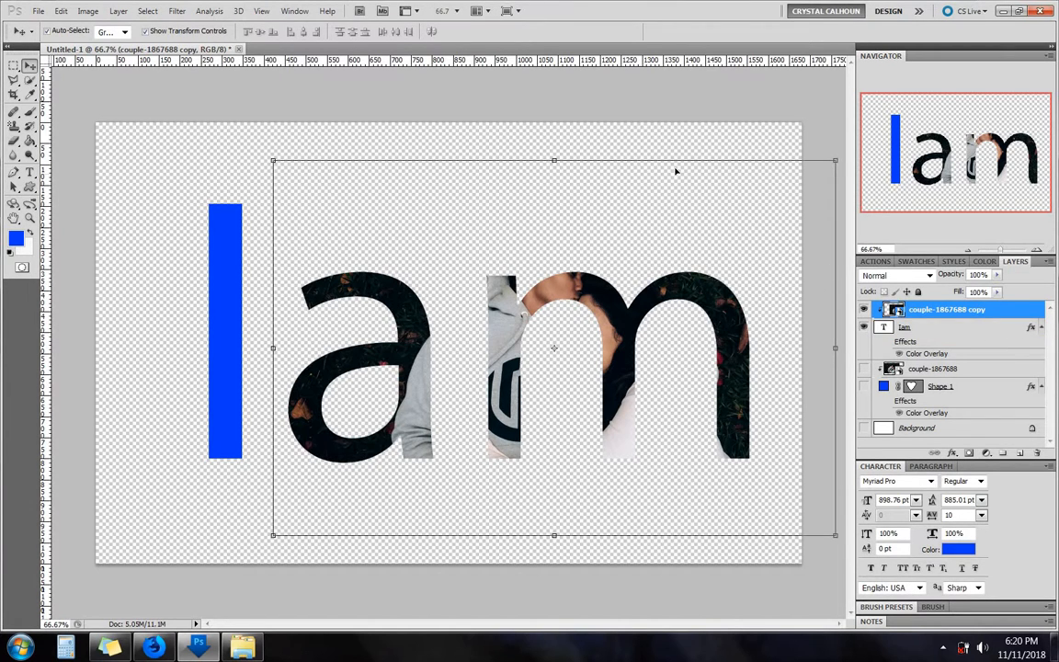
key(ctrl+t)
drag(676, 173, 579, 189)
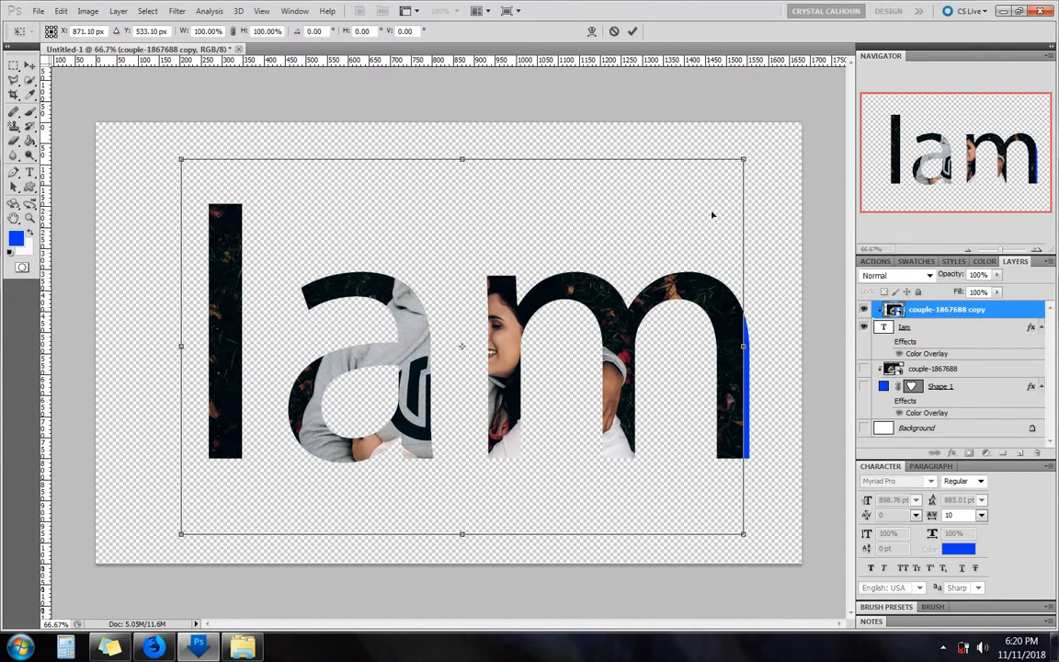
drag(773, 349, 775, 349)
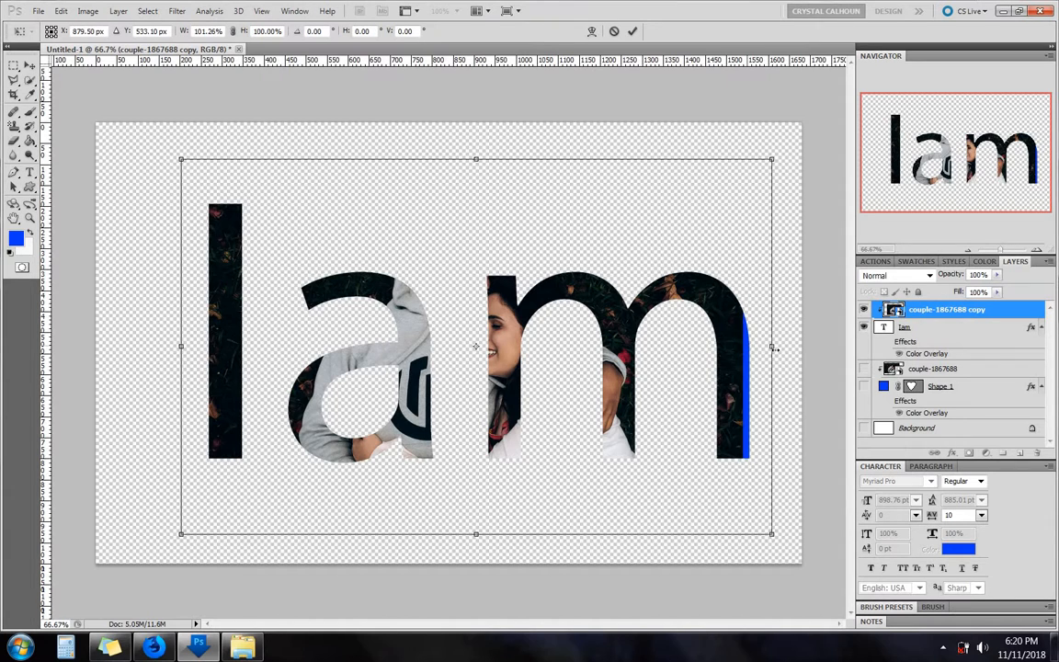
key(Return)
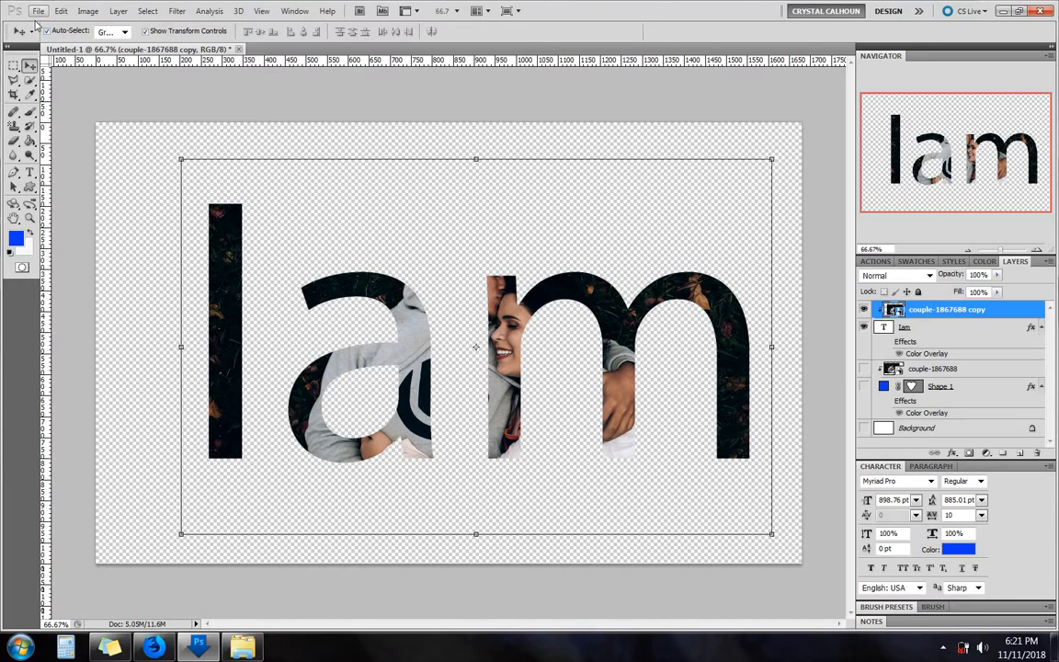
Hide the Iam text and its photo copy, and show the heart shape with its clipped photo again.
click(864, 310)
click(863, 328)
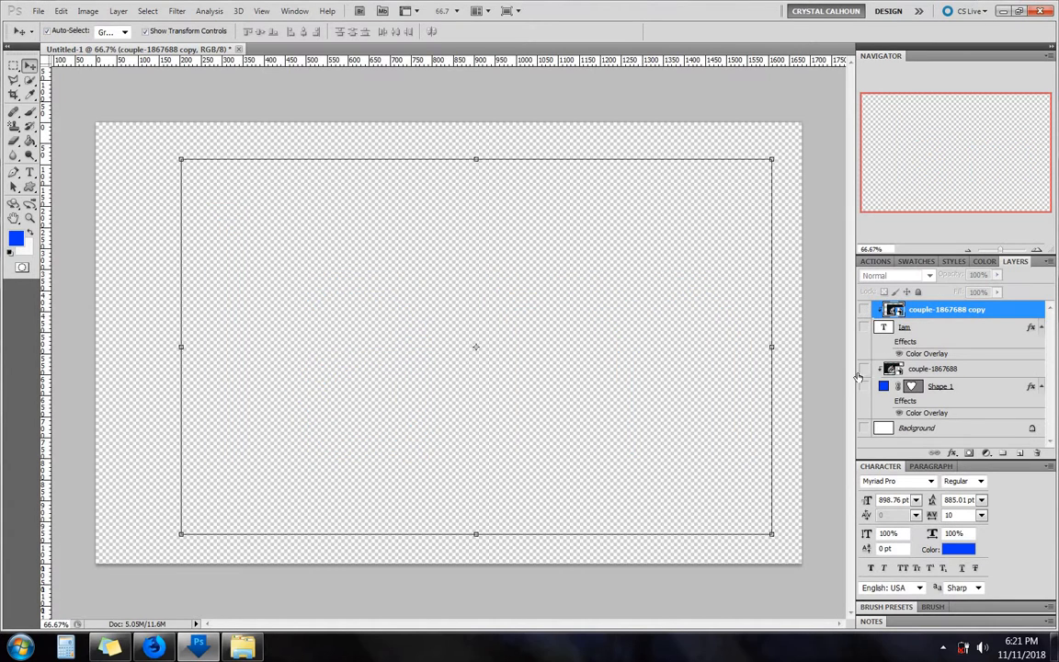
click(863, 369)
click(863, 386)
click(875, 387)
click(863, 386)
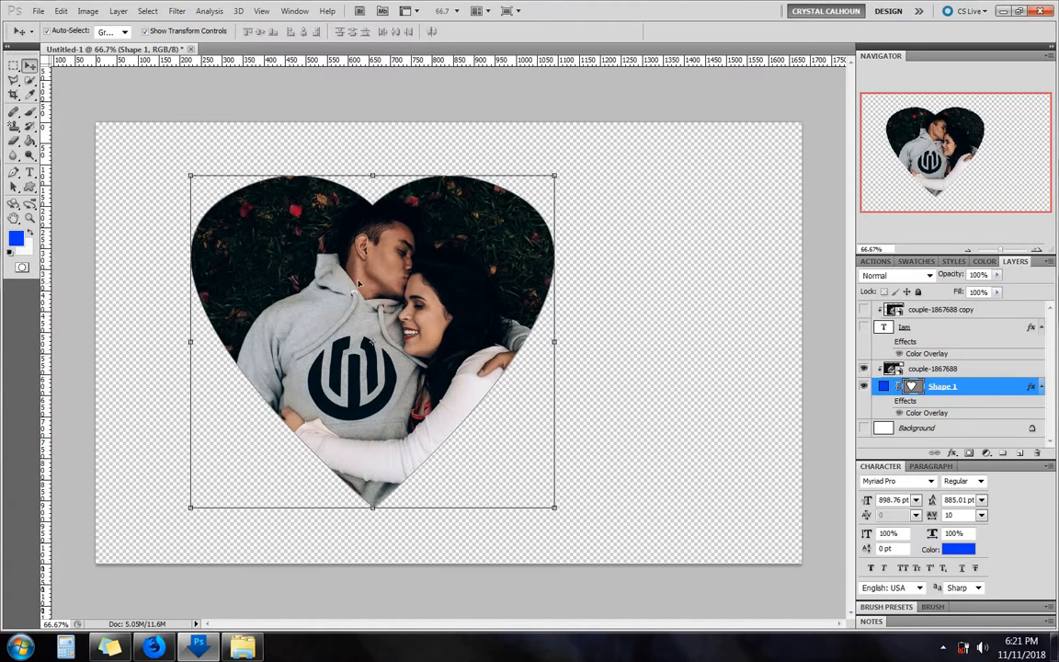
Nudge the photo slightly inside the heart, and move the photo and heart layers together toward the canvas center.
mouse_move(401, 243)
mouse_down()
mouse_move(432, 245)
mouse_move(406, 248)
mouse_up()
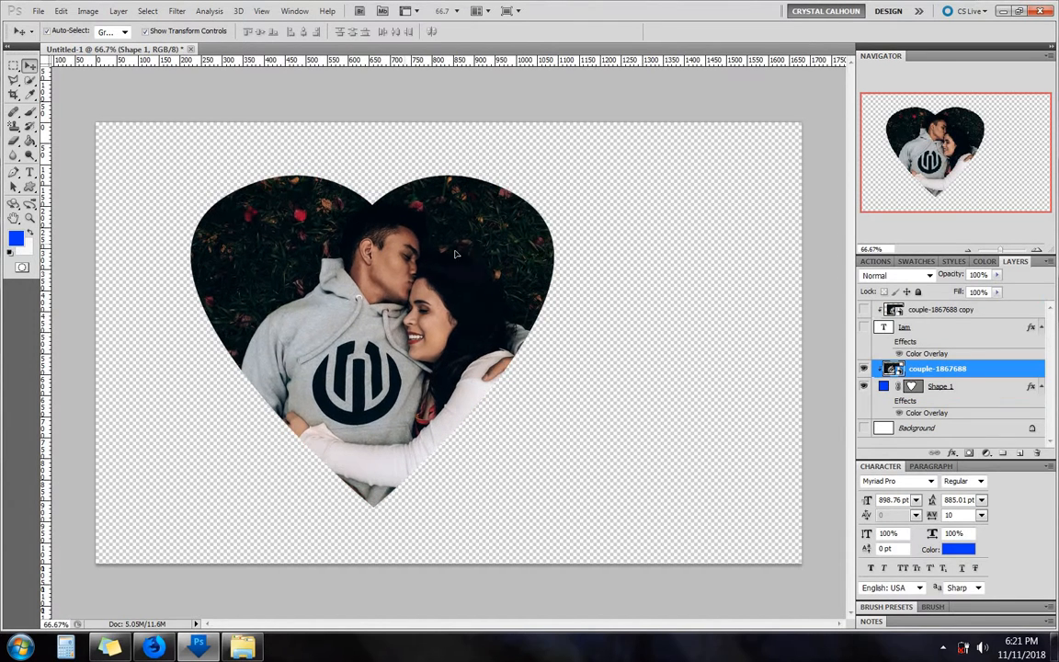
shift+click(931, 386)
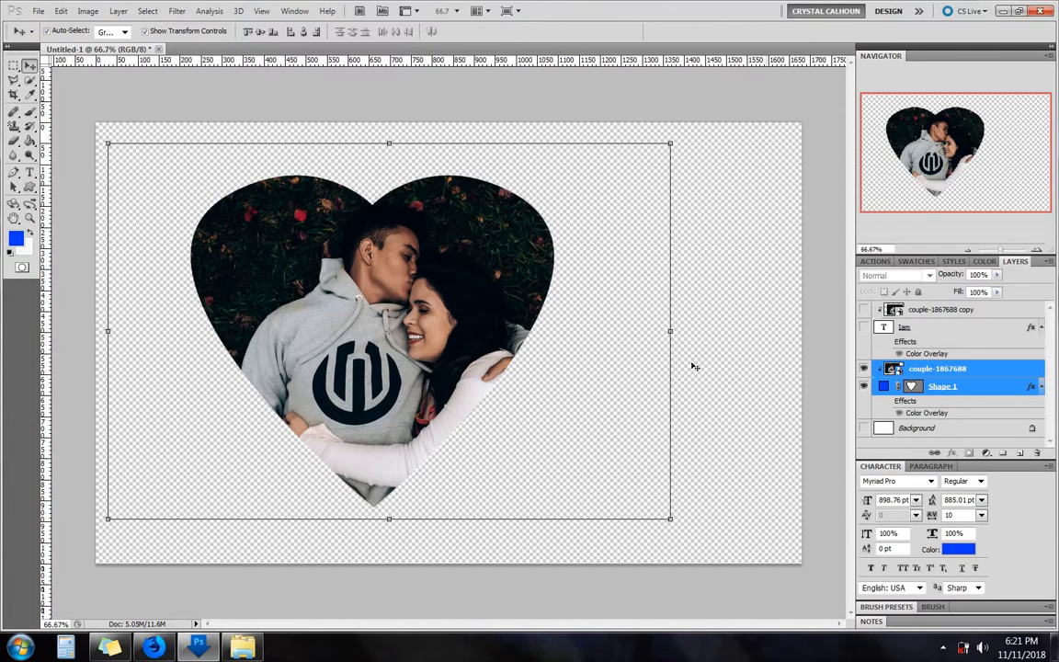
mouse_move(673, 360)
mouse_down()
mouse_move(634, 360)
mouse_move(662, 367)
mouse_up()
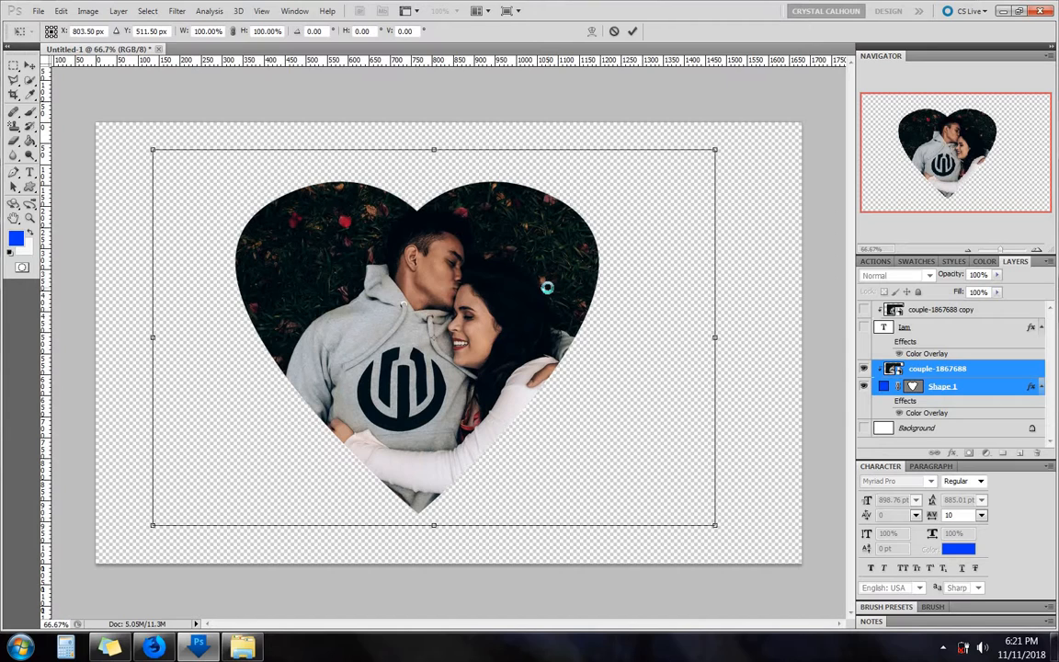
key(Return)
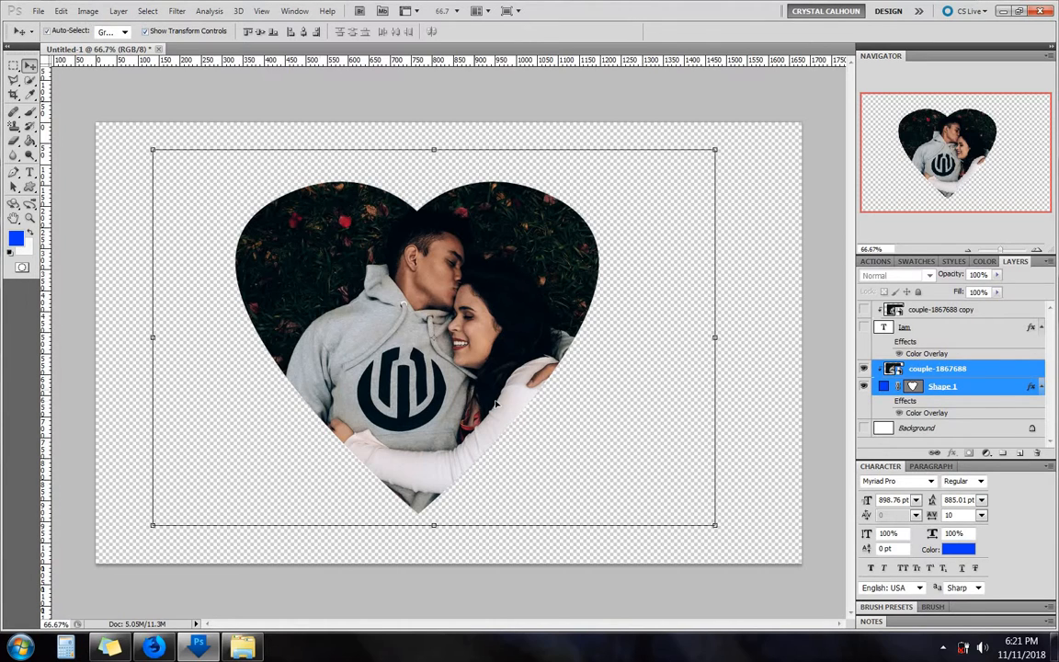
Compare the heart with the white Background layer shown and hidden, leaving the background transparent.
click(864, 428)
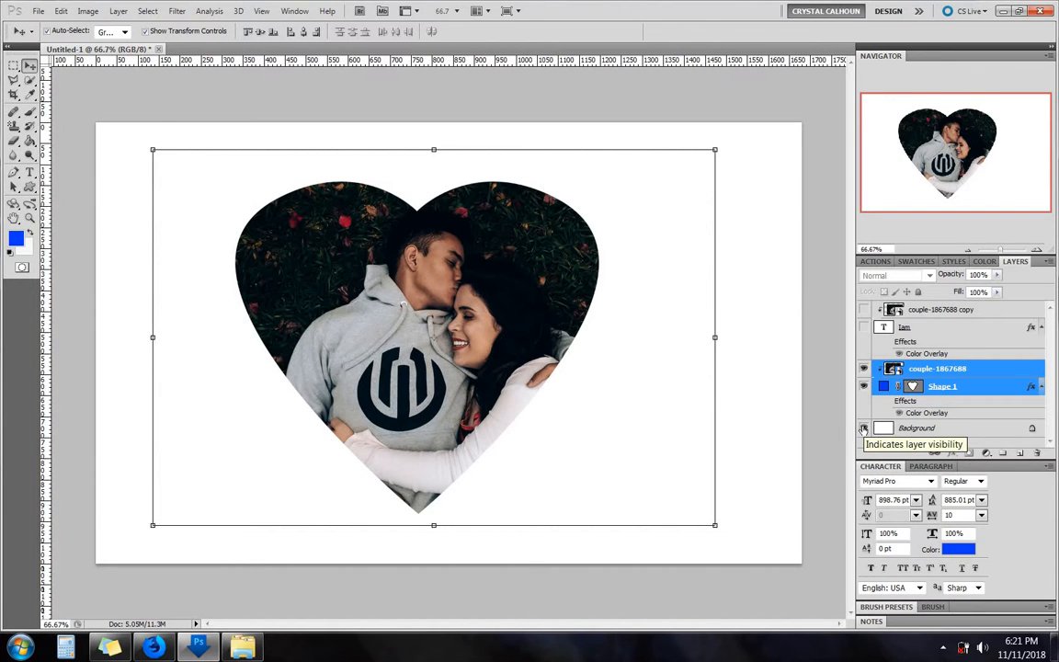
click(864, 429)
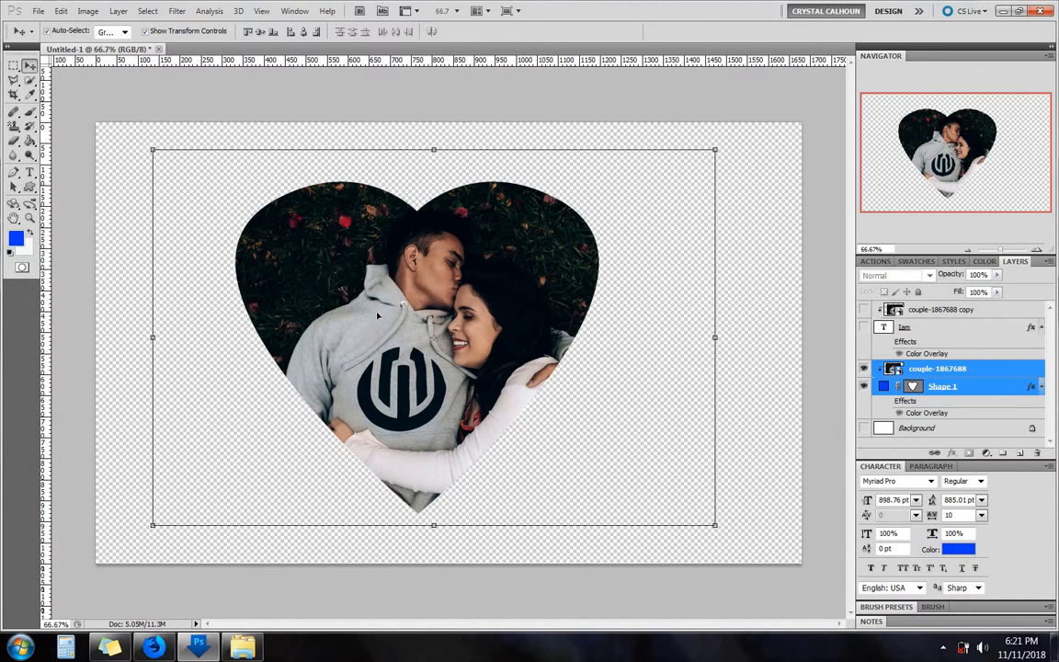
Start saving a copy of the document in PNG format, with the Desktop as the destination.
click(38, 11)
click(64, 258)
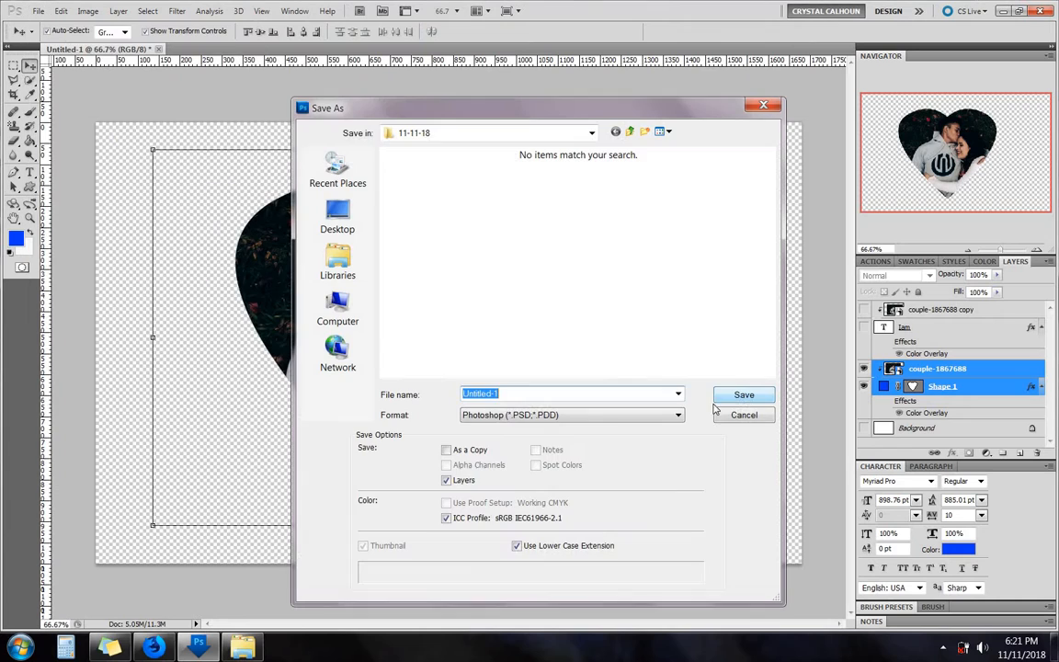
click(591, 417)
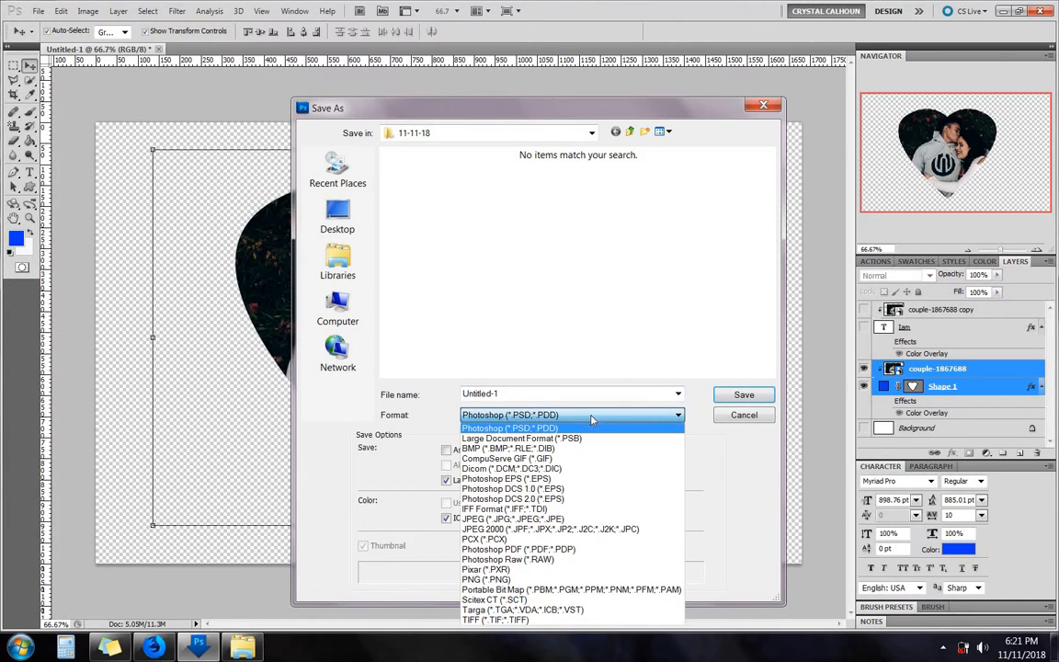
click(485, 581)
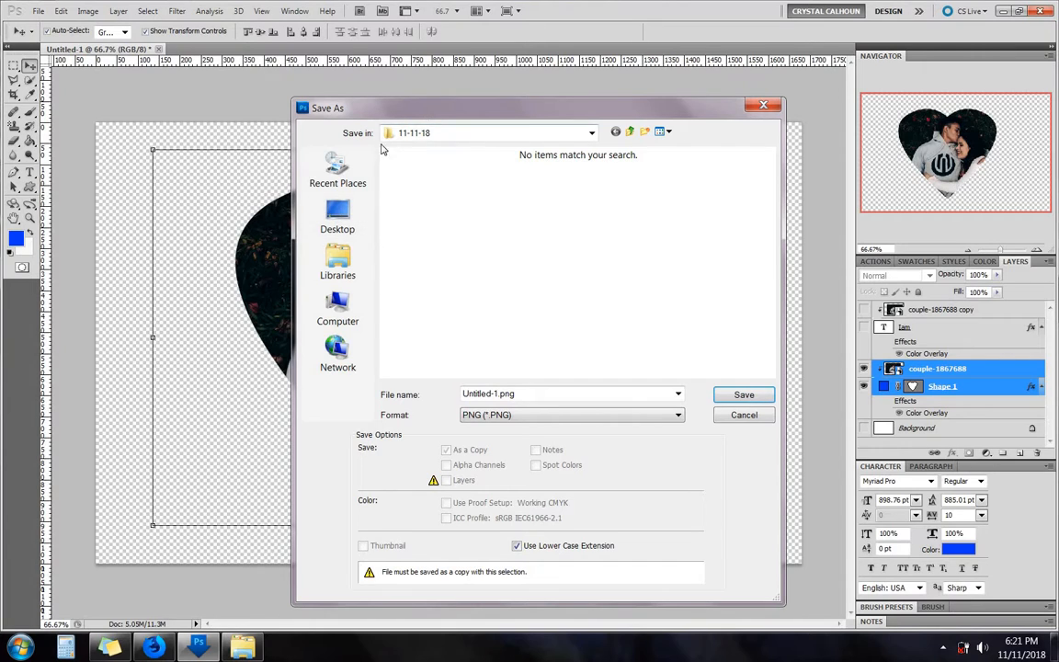
click(337, 218)
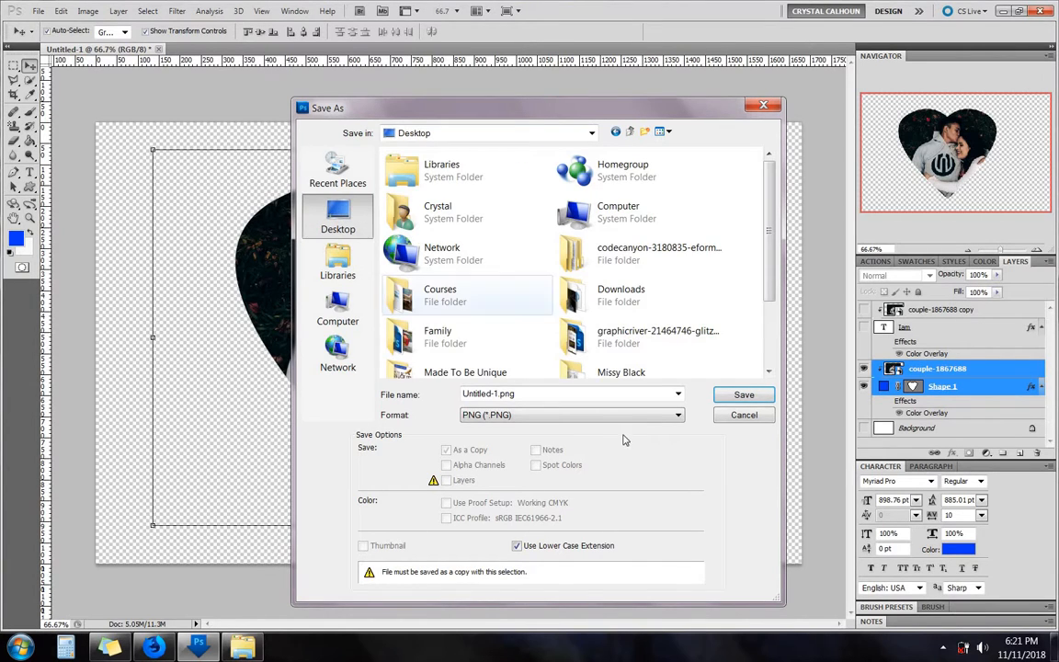
Name the PNG file heart-couple and save it with Interlace set to None.
click(599, 396)
text(heart)
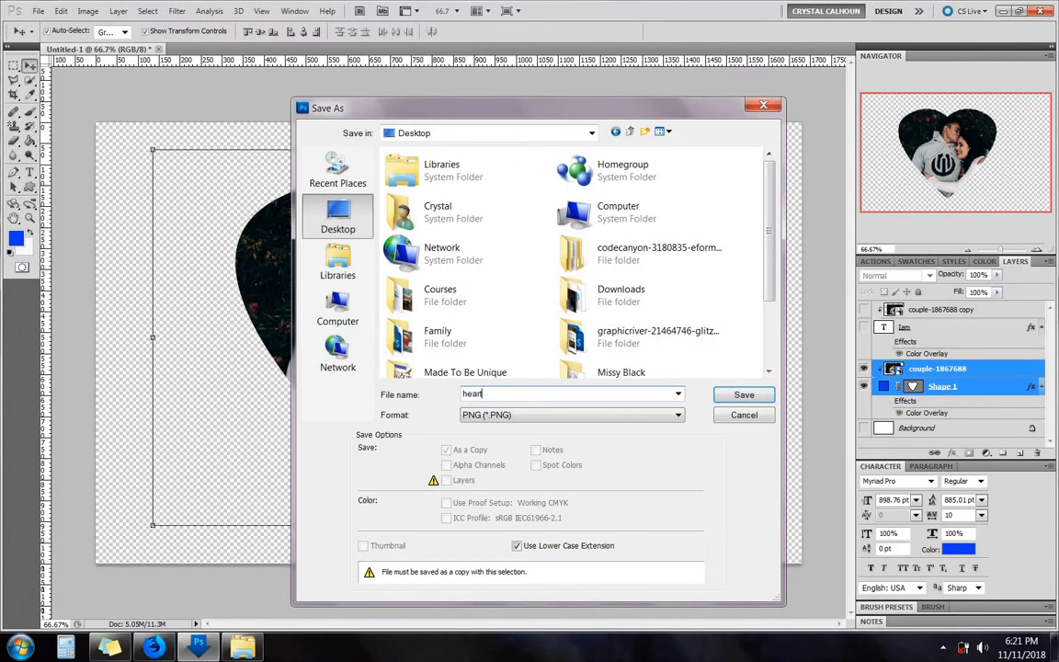
click(737, 396)
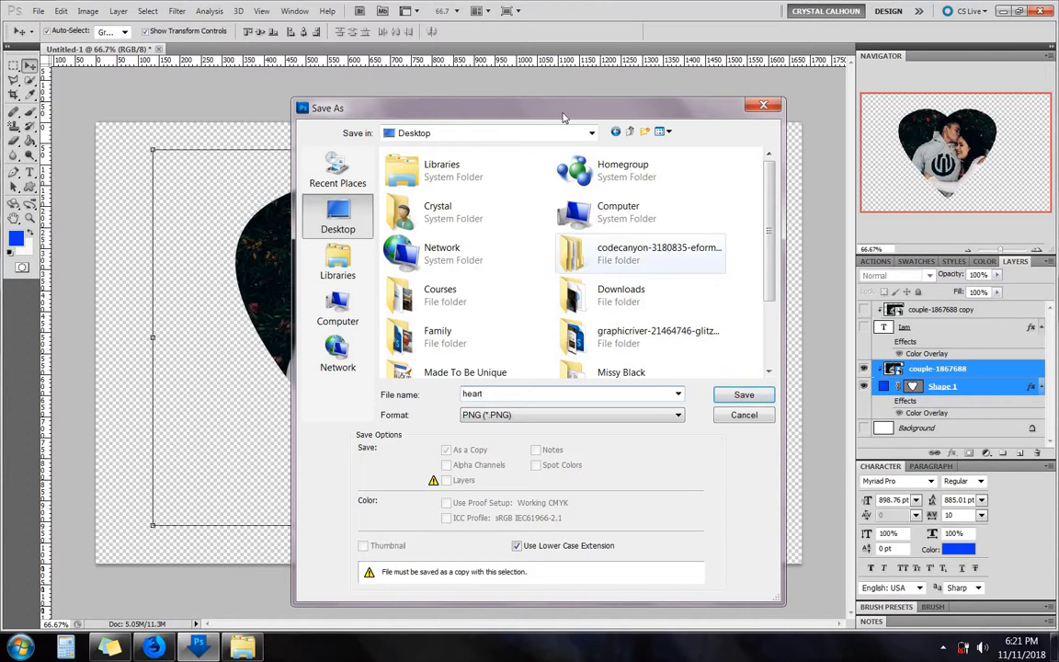
drag(494, 103, 759, 80)
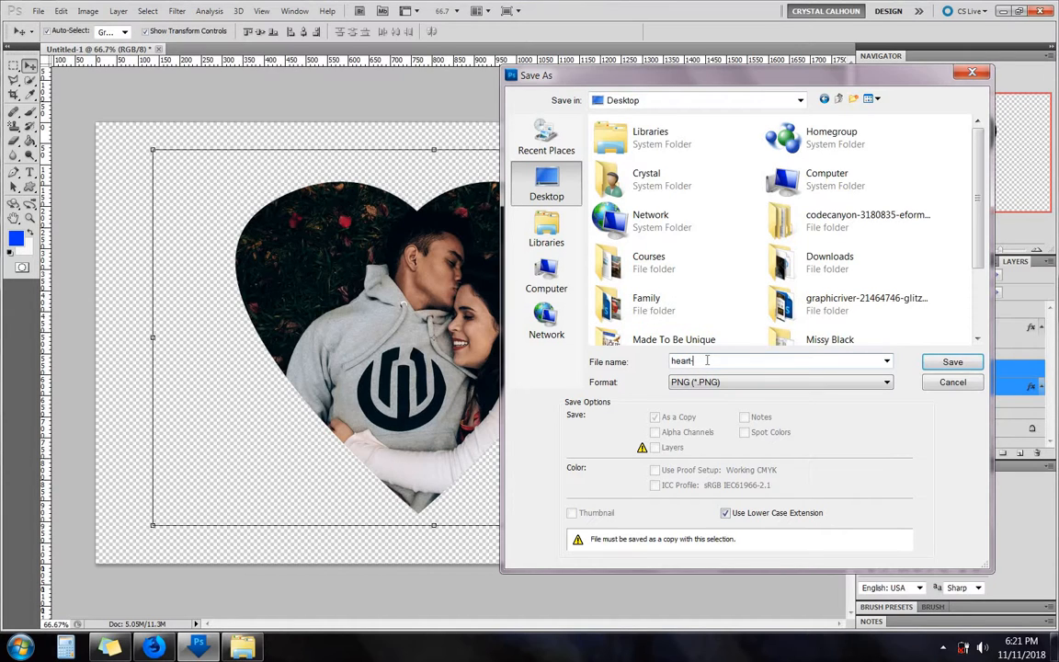
text(ouple)
click(967, 364)
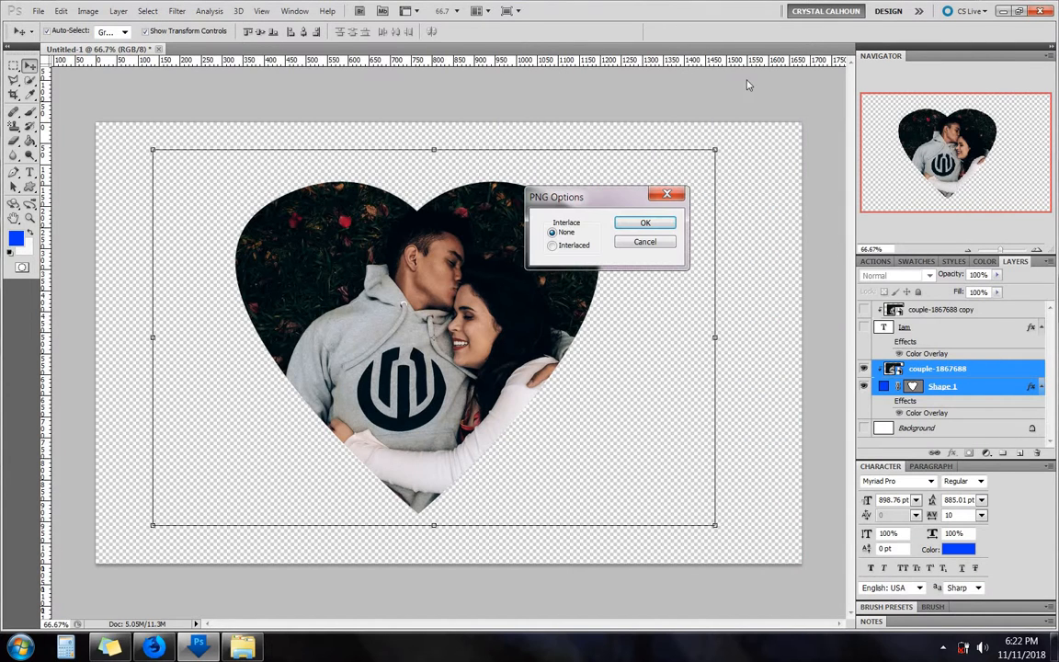
click(649, 222)
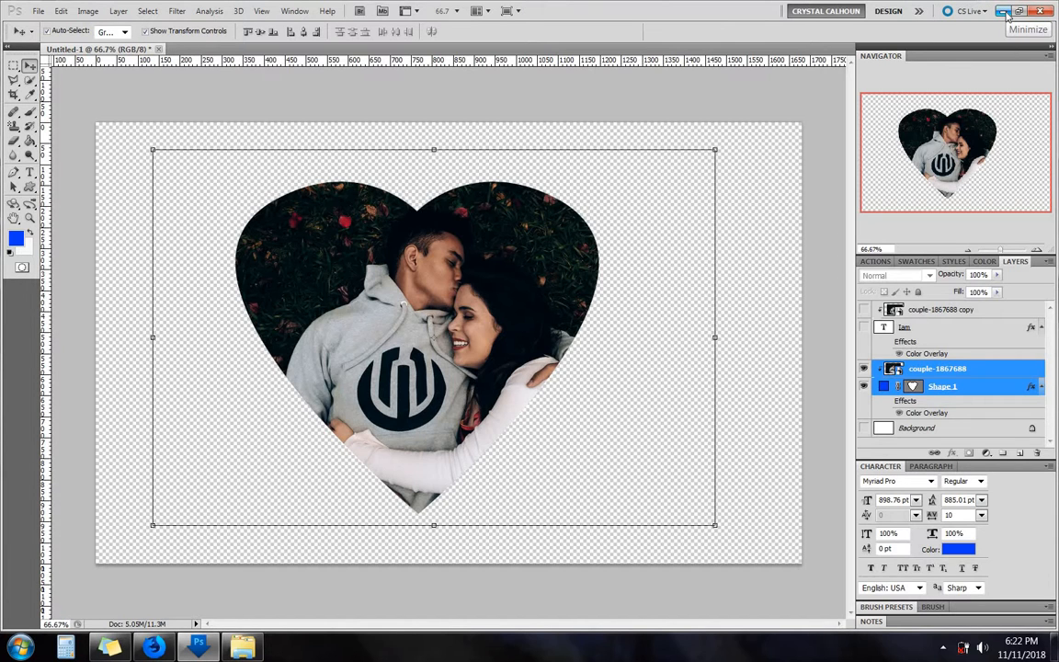
Switch to the Windows desktop, move the heart-couple file into the open sky area, and preview it in Windows Photo Viewer.
click(1005, 11)
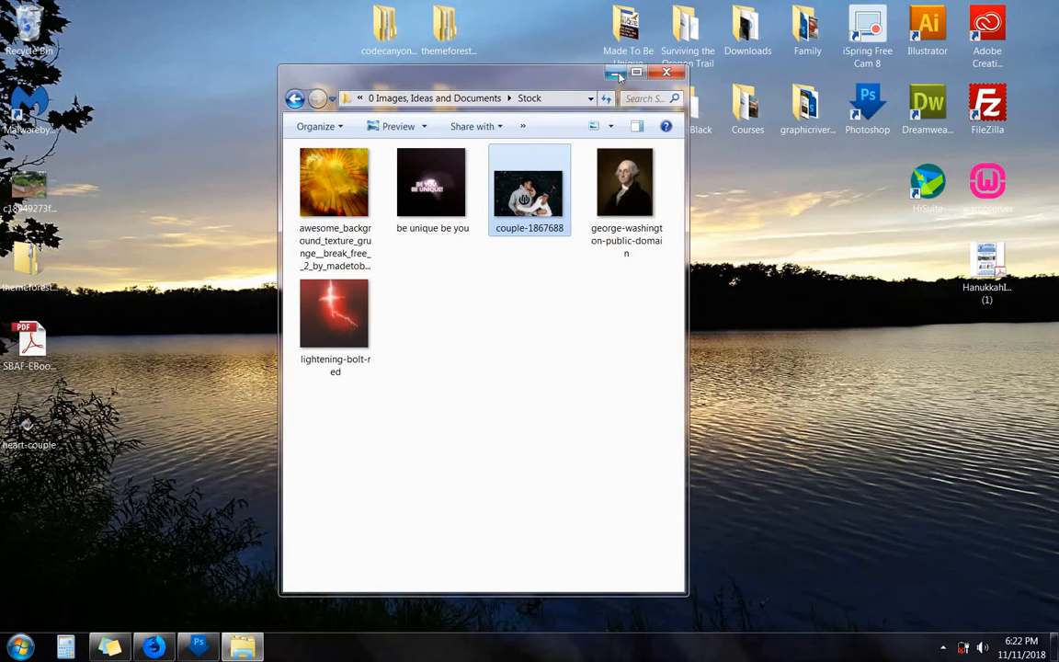
click(563, 67)
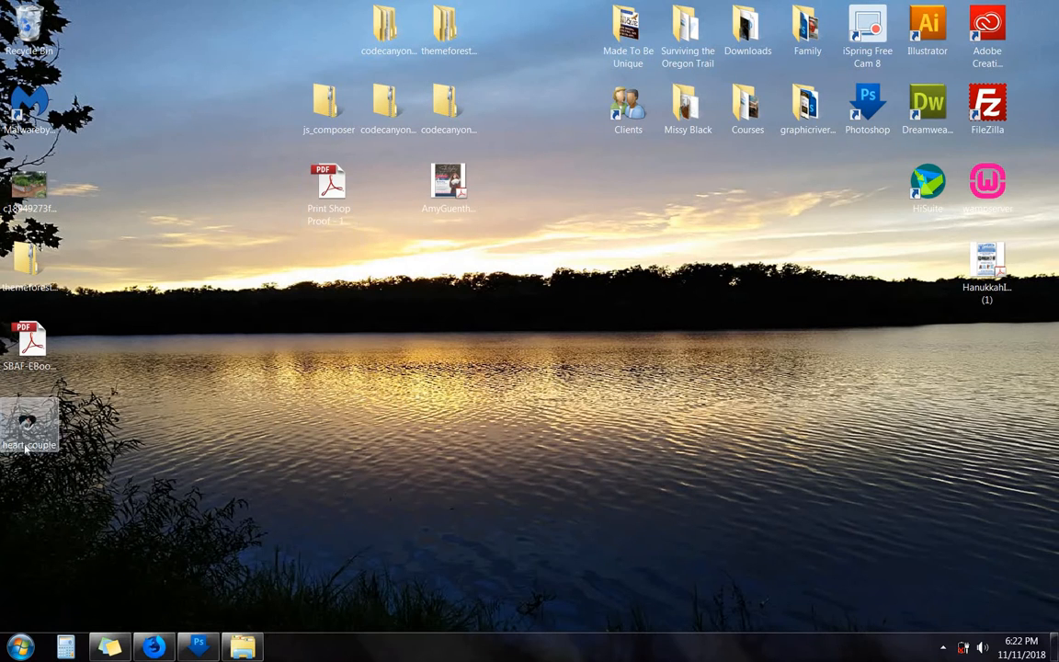
drag(28, 427, 212, 189)
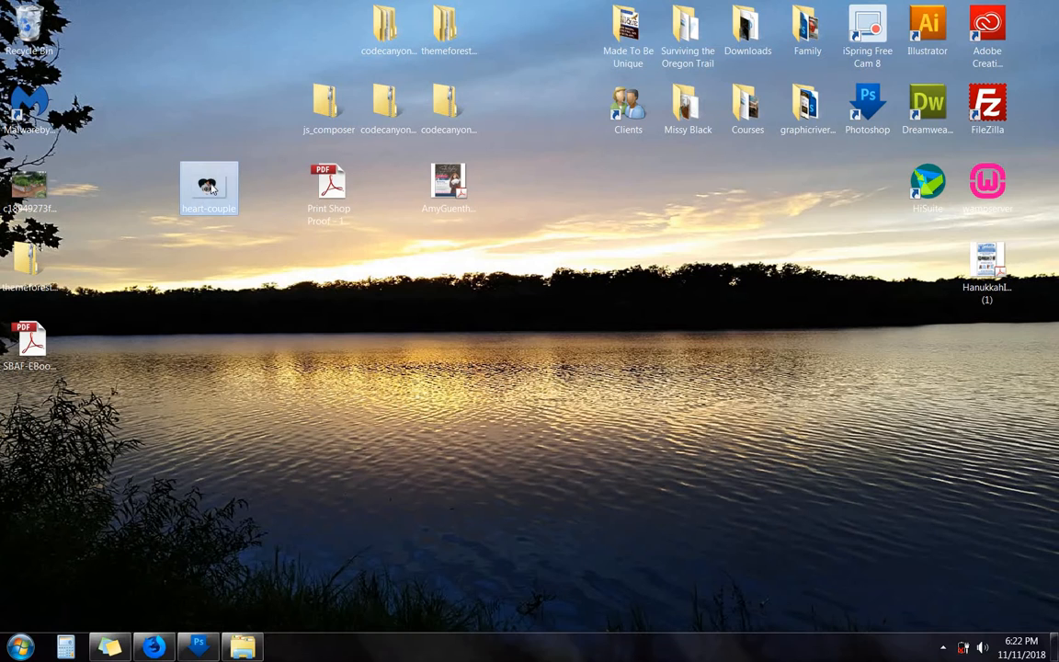
right_click(212, 189)
click(235, 253)
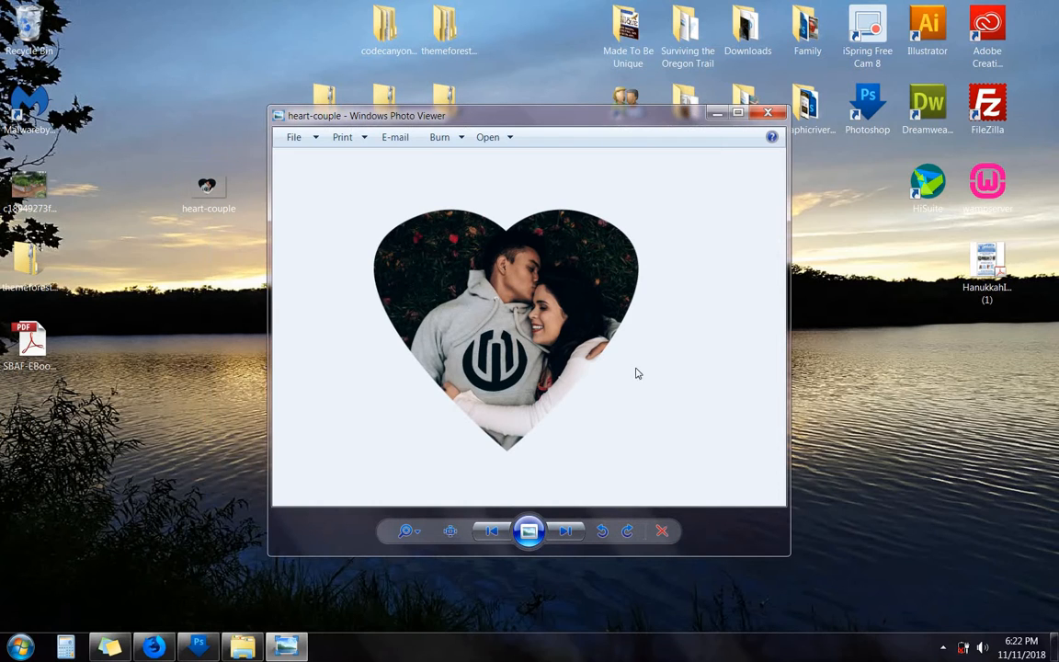